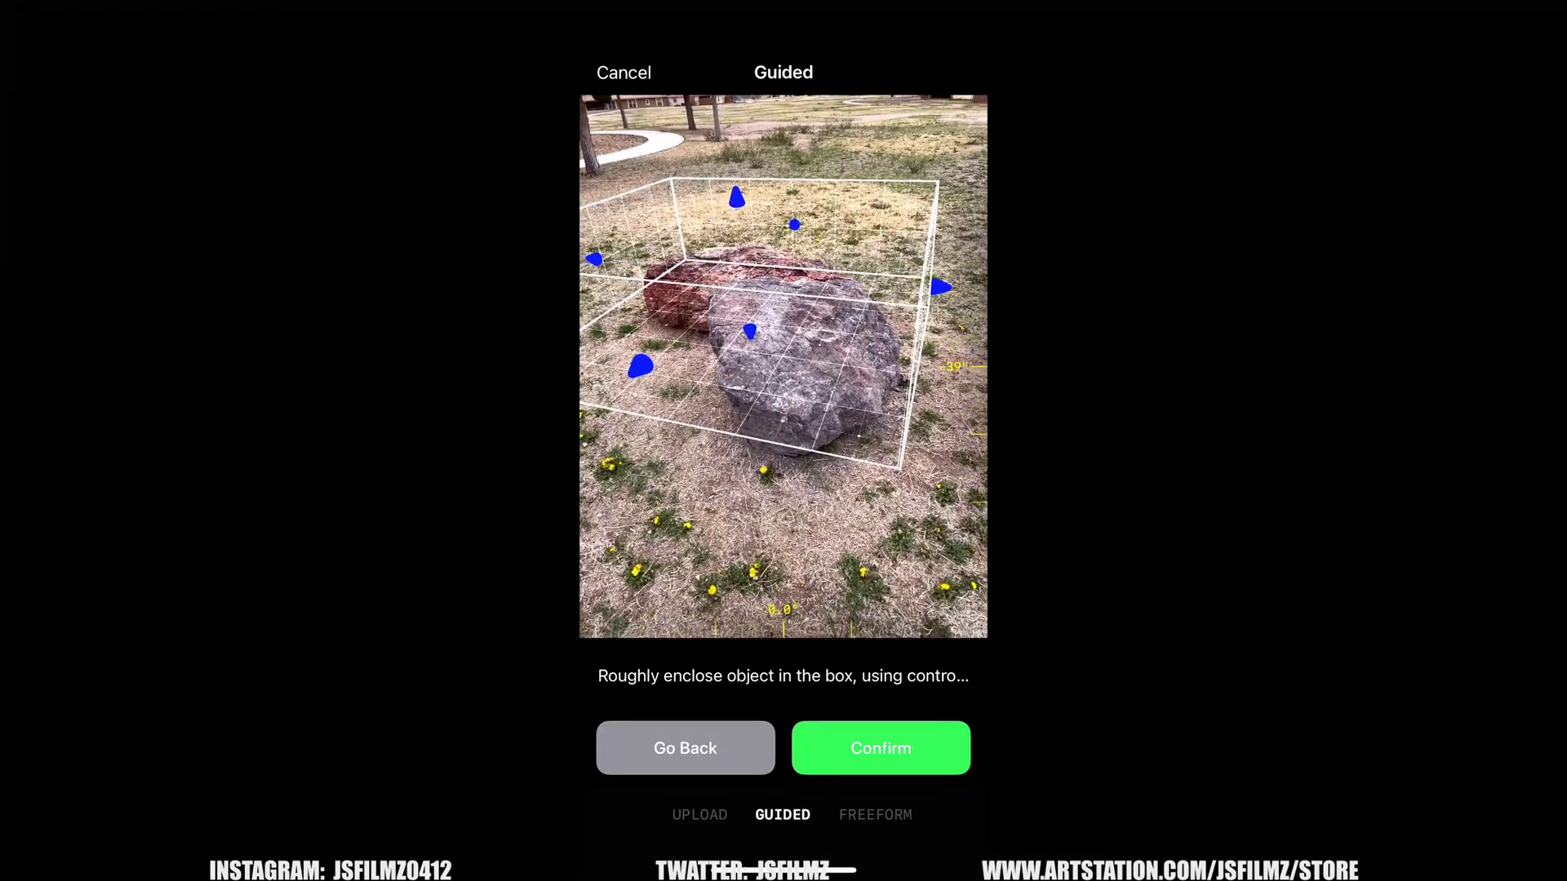
# Confirm the guided capture's bounding box around the two boulders.
pyautogui.click(880, 747)
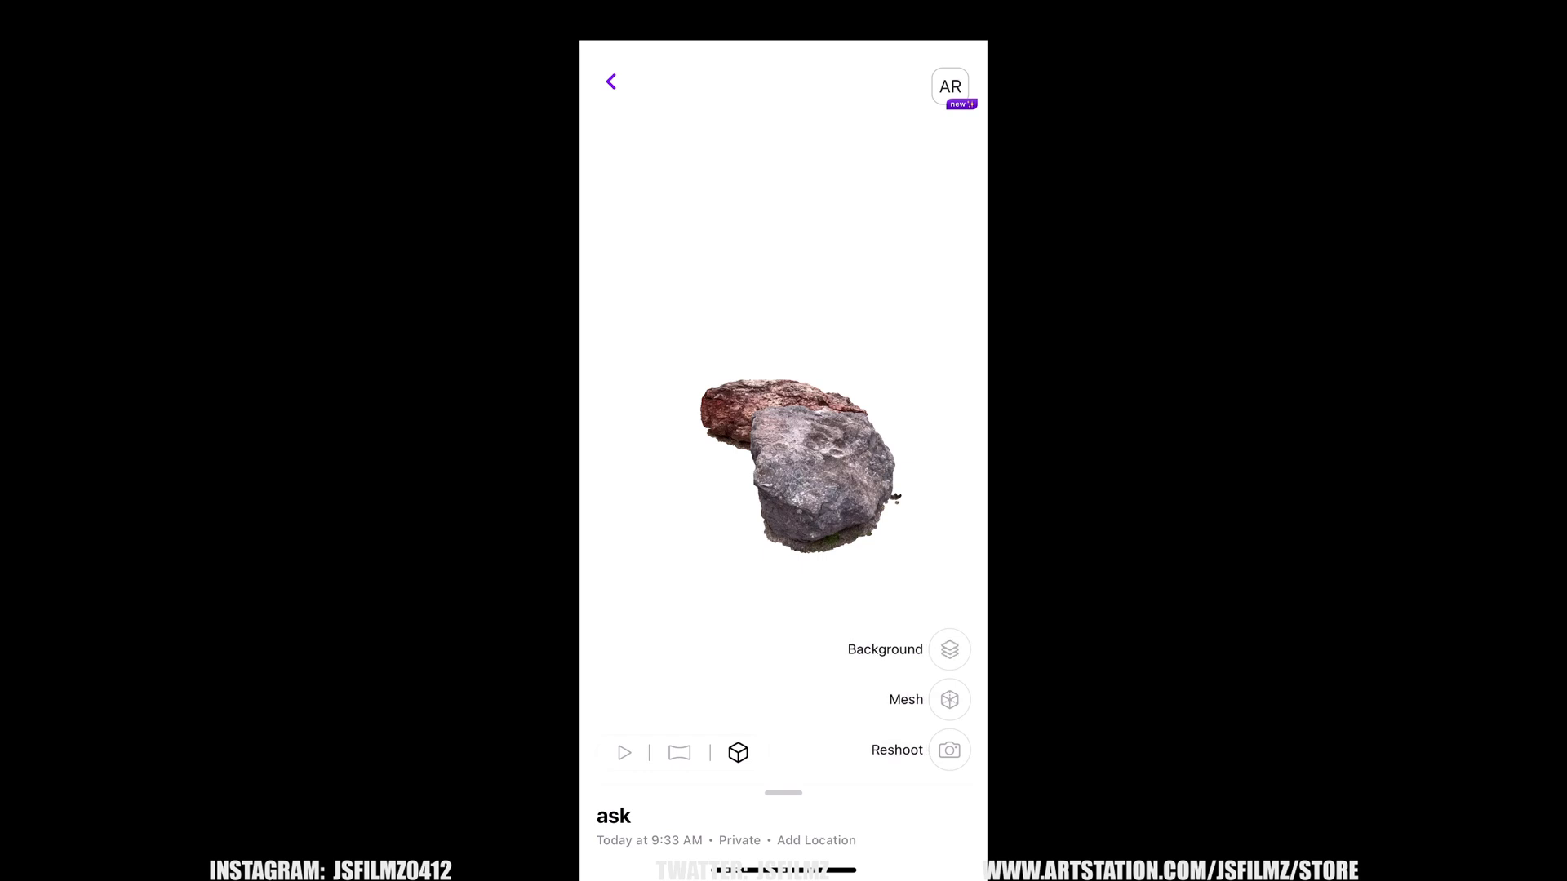
# Inspect the captured boulders and export their diffuse object mesh as a High-Poly Diffuse OBJ.
pyautogui.moveTo(783, 522); pyautogui.dragTo(694, 514)
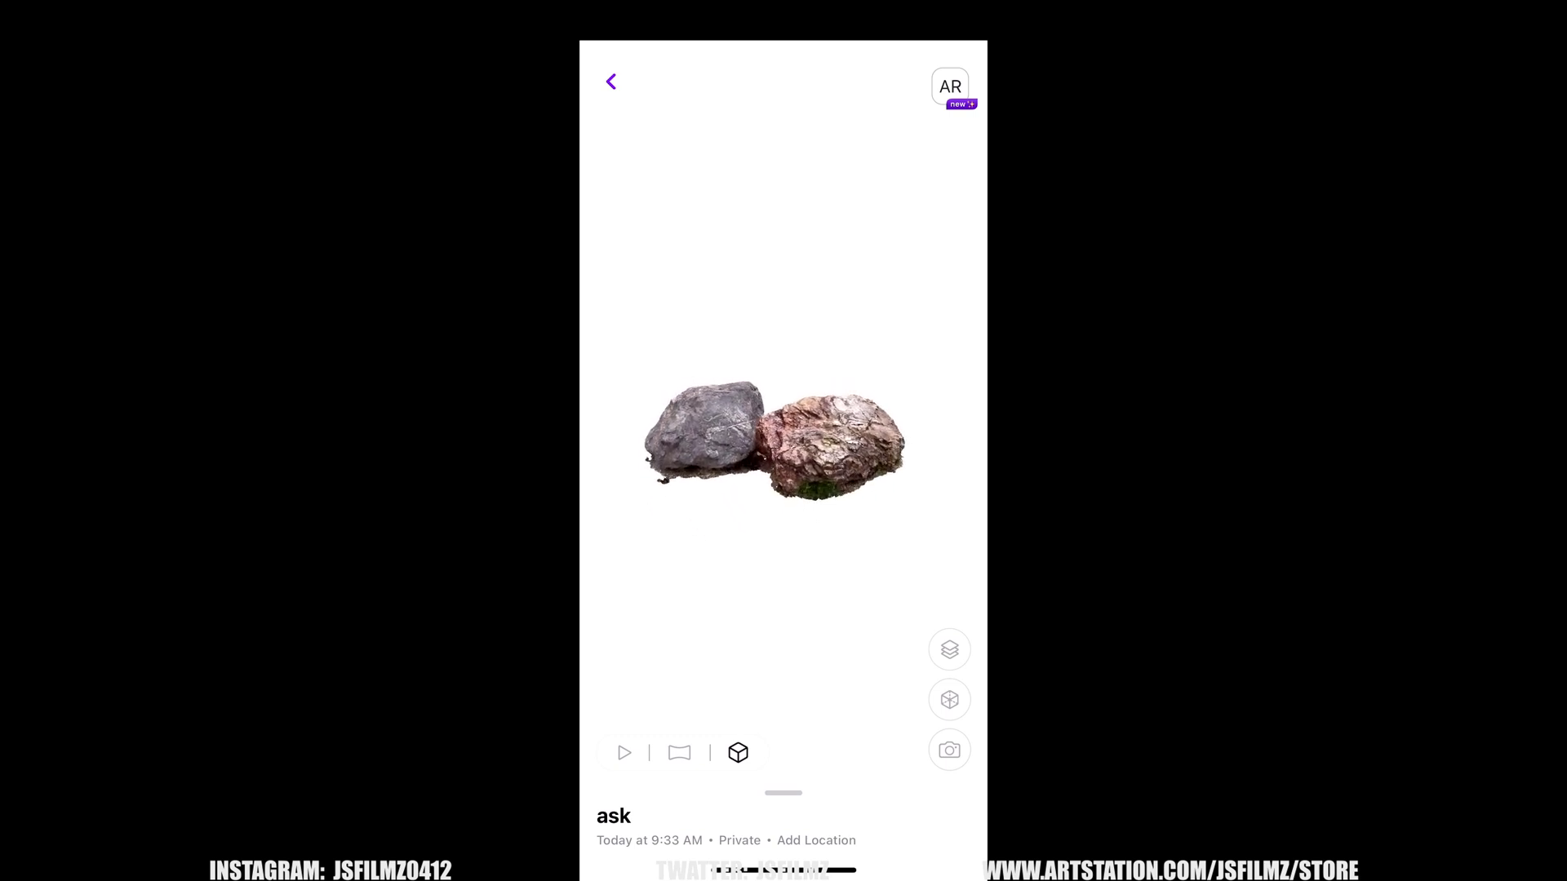
pyautogui.moveTo(784, 793); pyautogui.dragTo(784, 68)
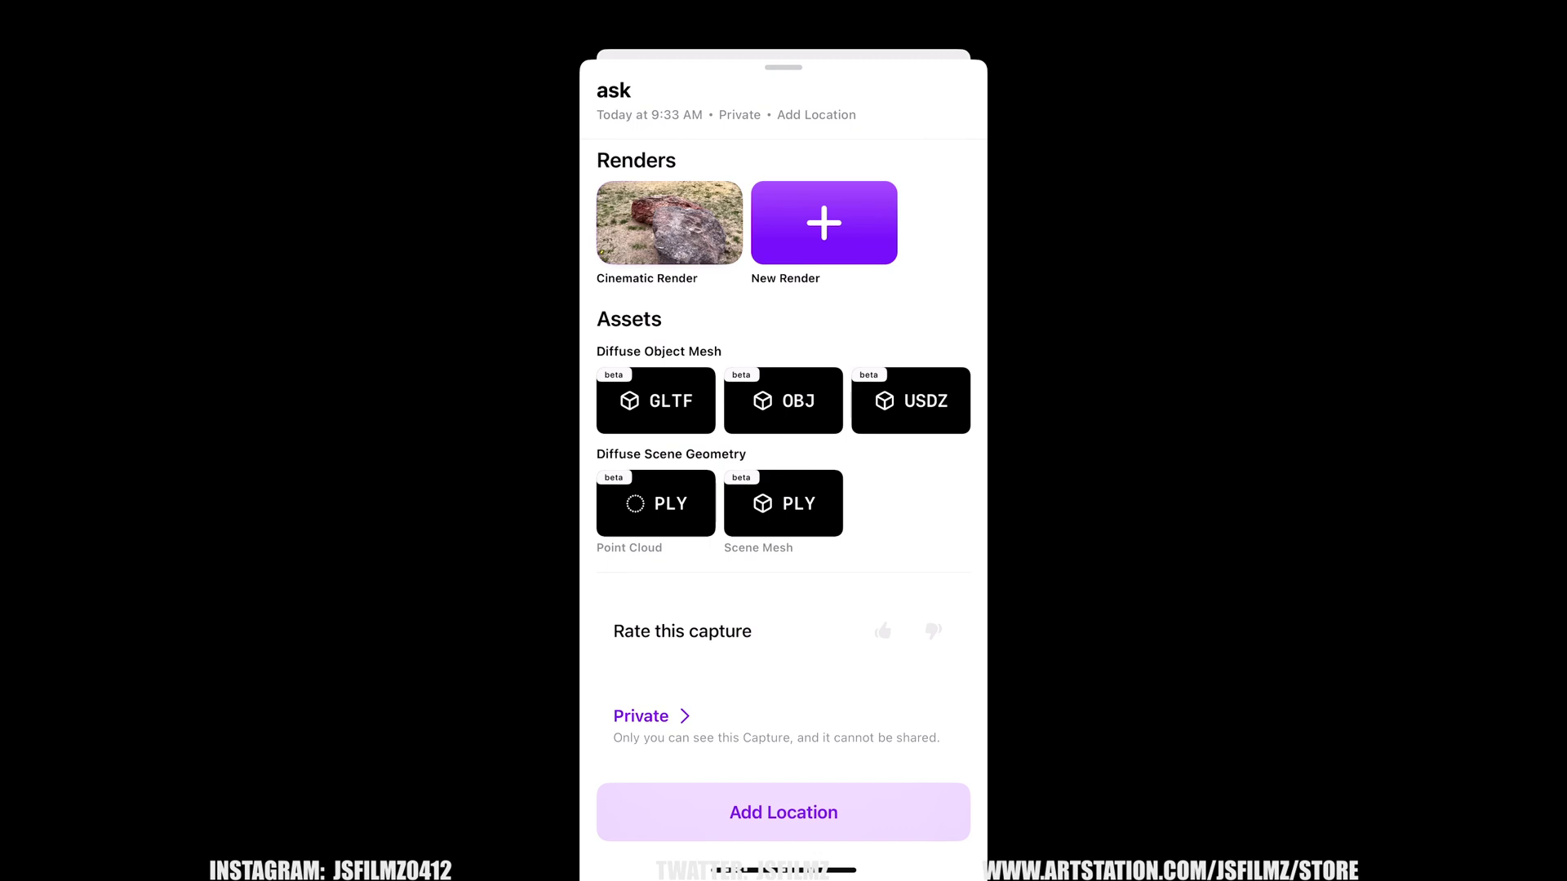
pyautogui.click(783, 401)
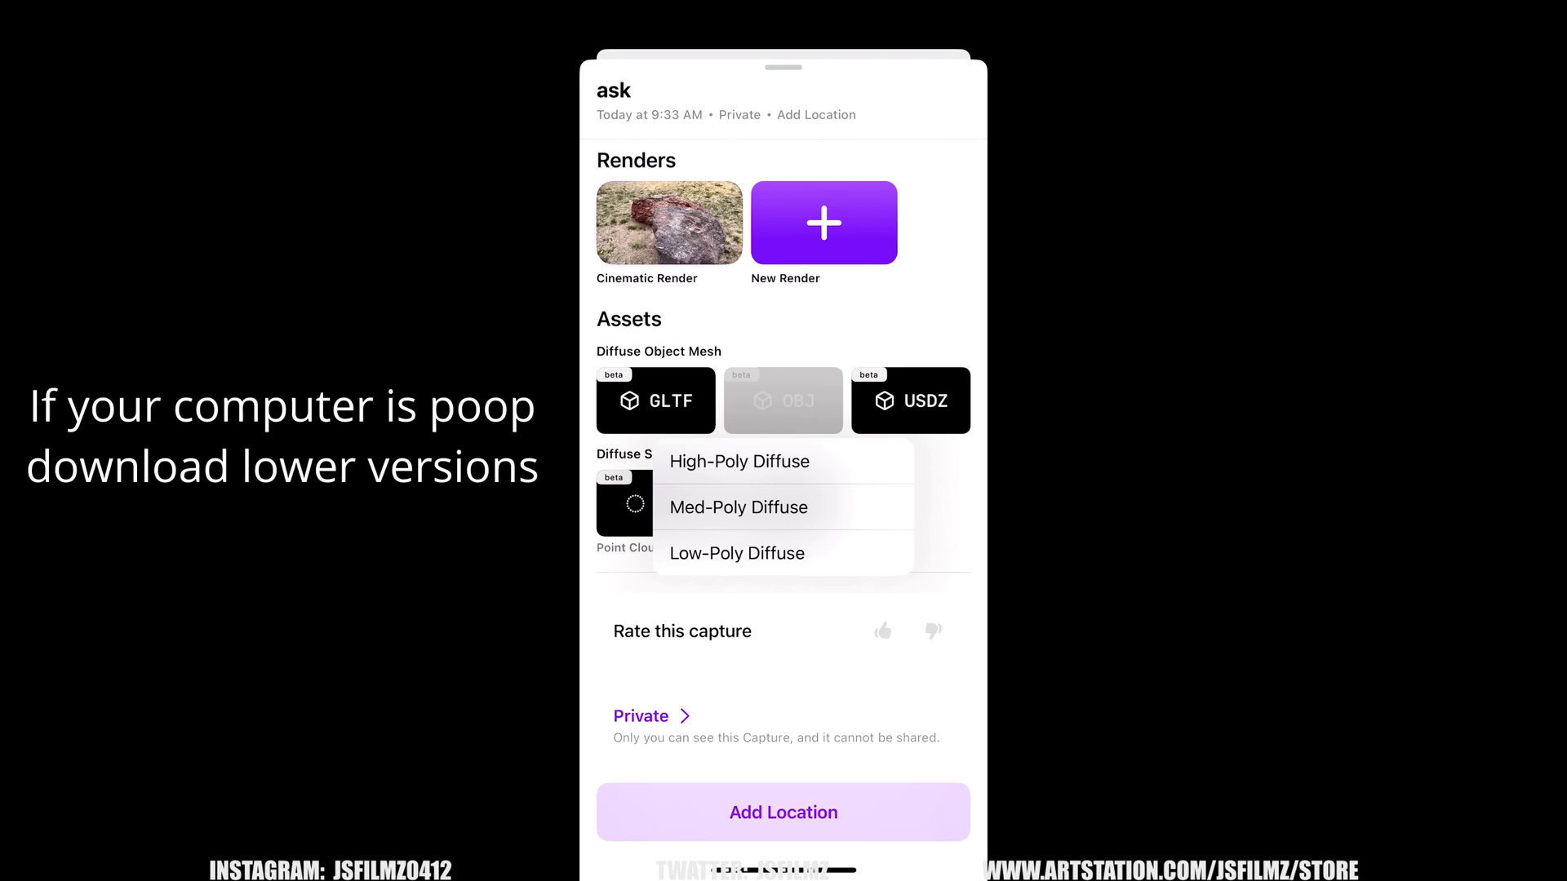
pyautogui.click(741, 462)
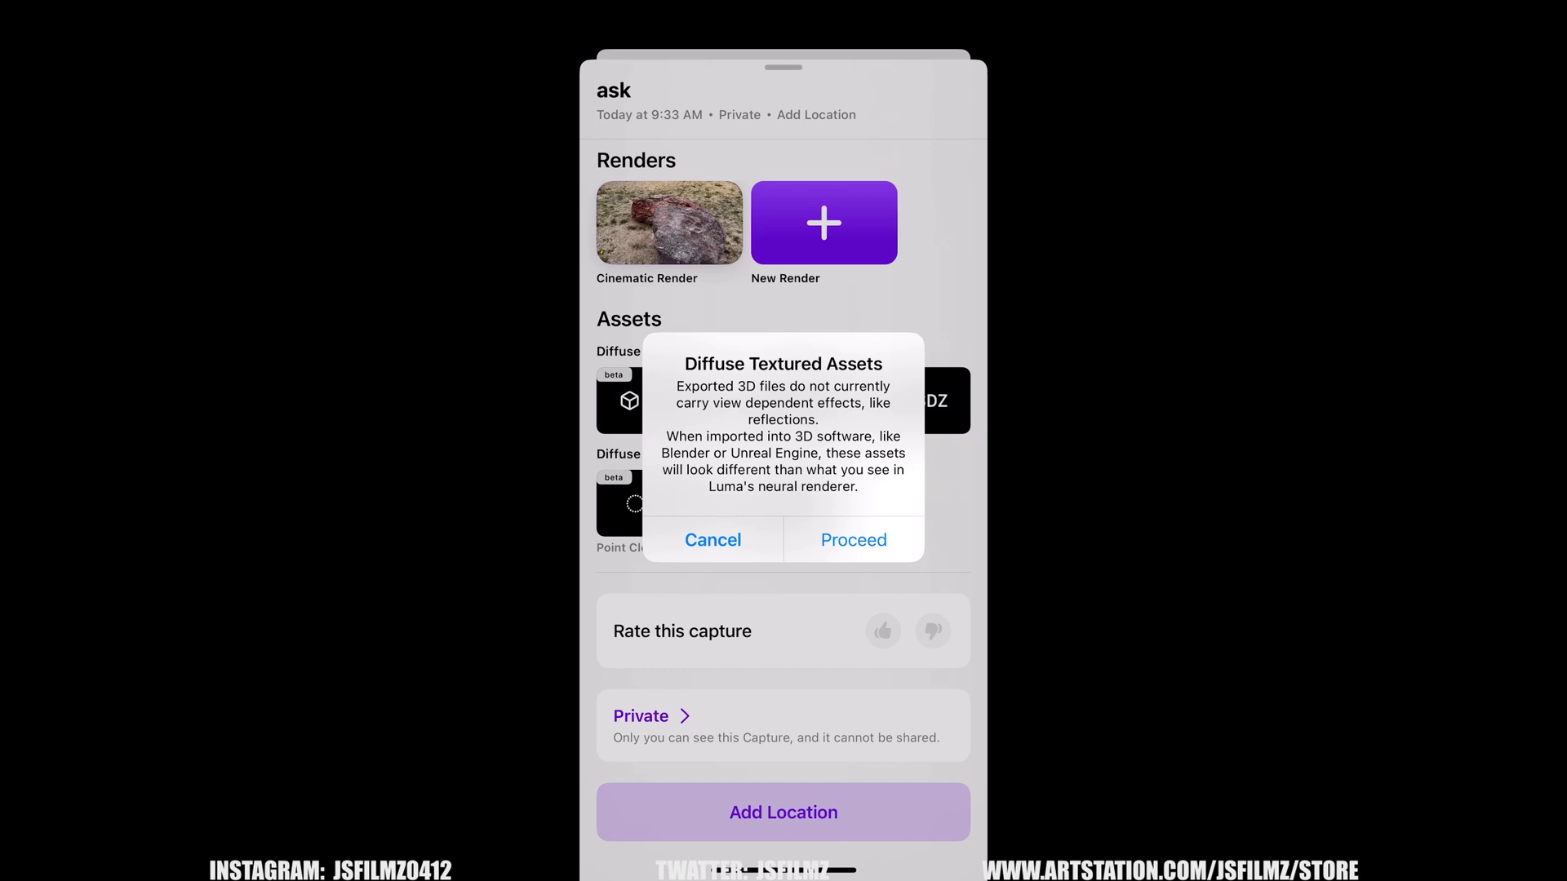
pyautogui.click(853, 539)
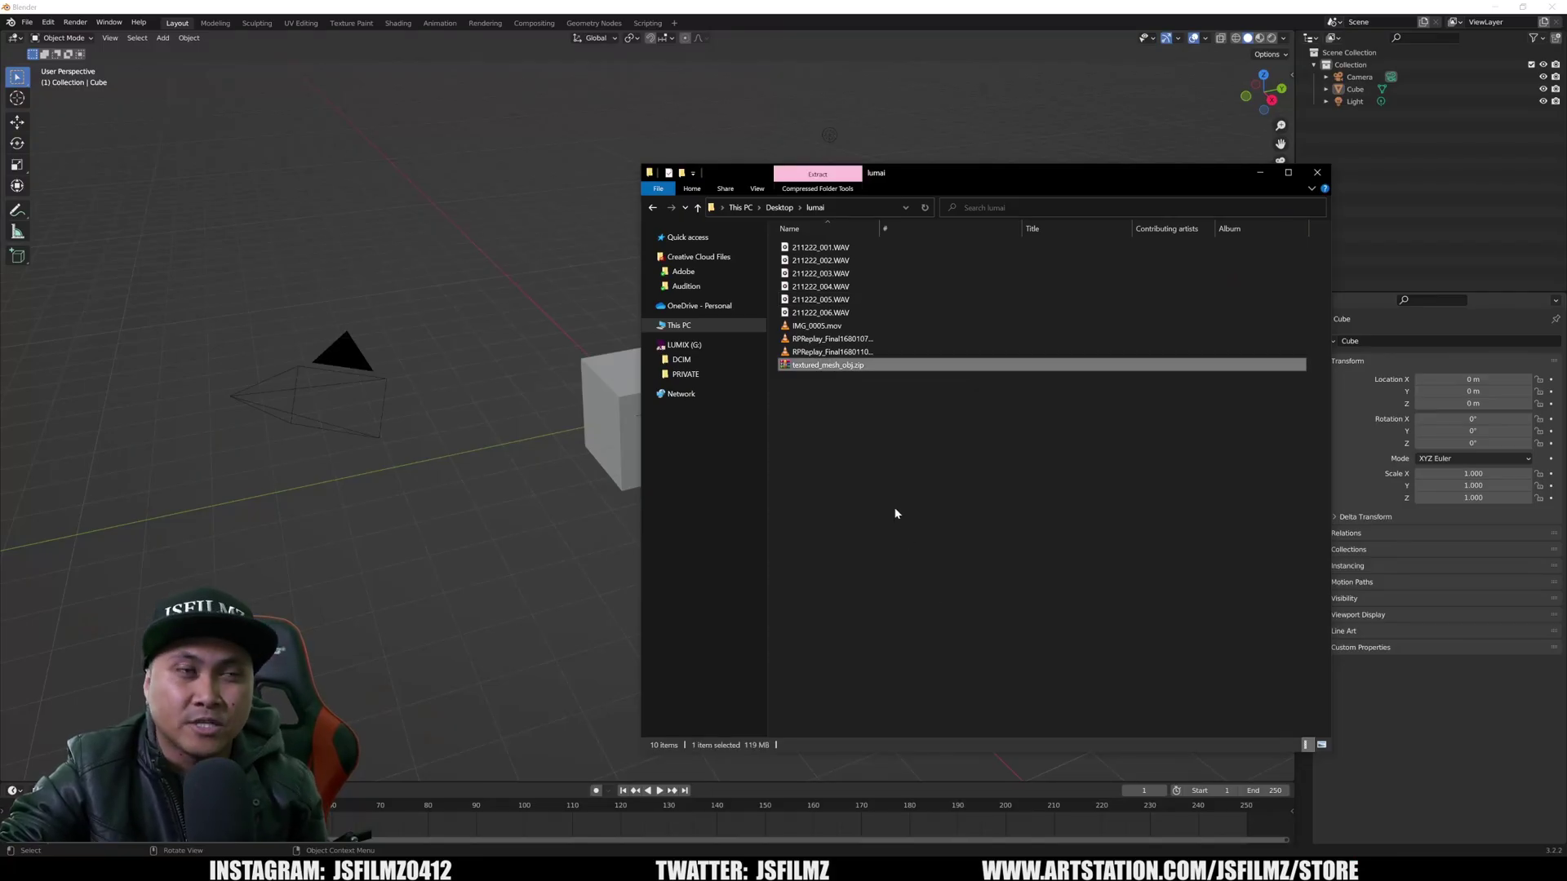
# Extract textured_mesh_obj.zip in the lumai folder on the computer and select the extracted folder.
pyautogui.rightClick(841, 369)
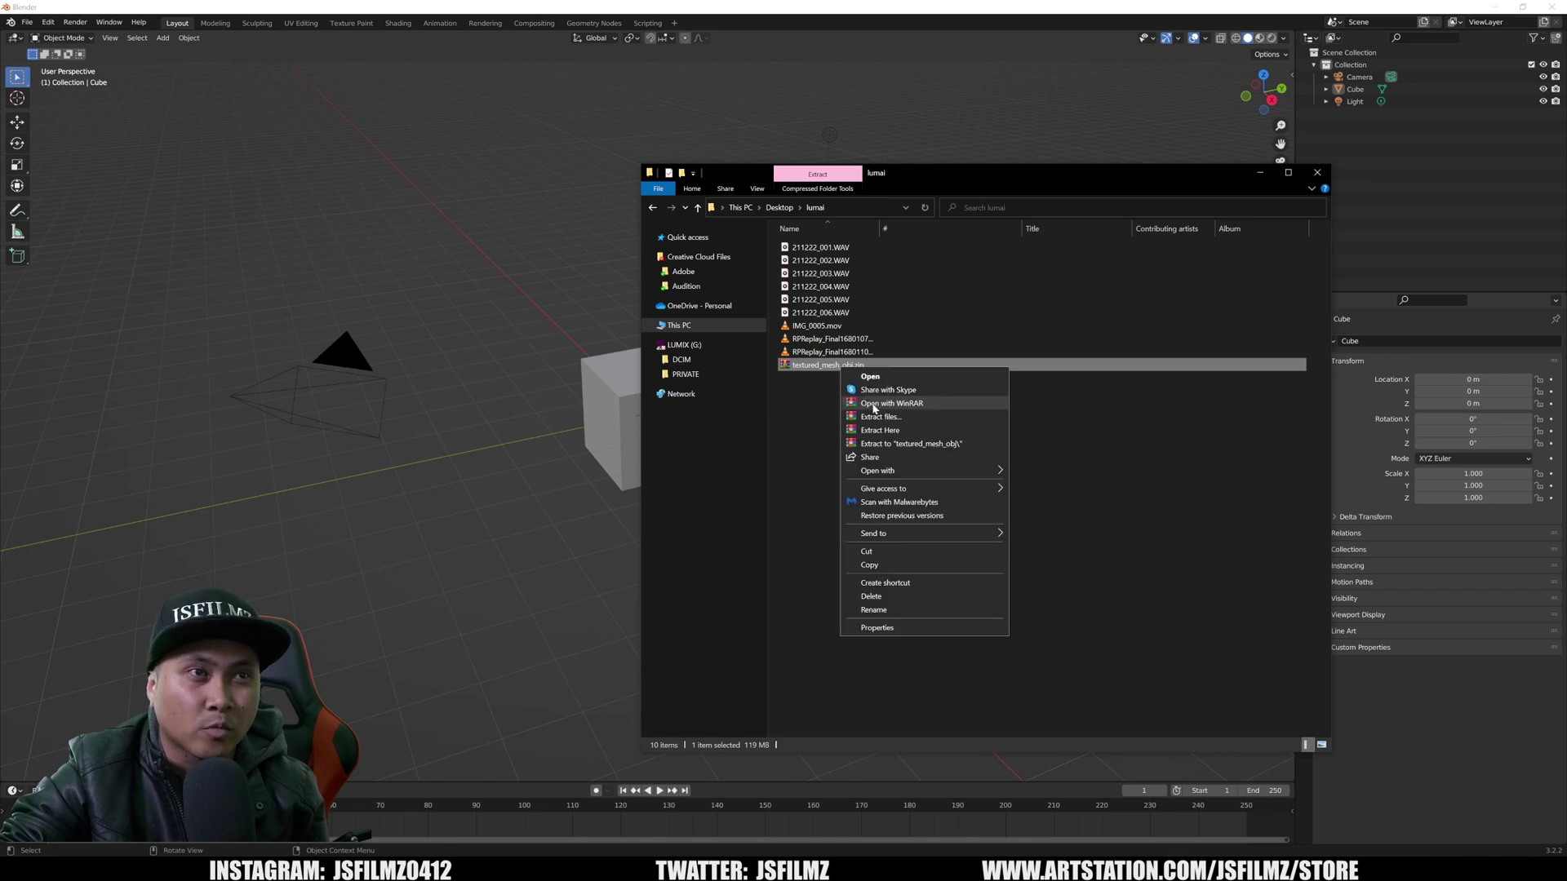
pyautogui.click(879, 418)
pyautogui.press('Return')
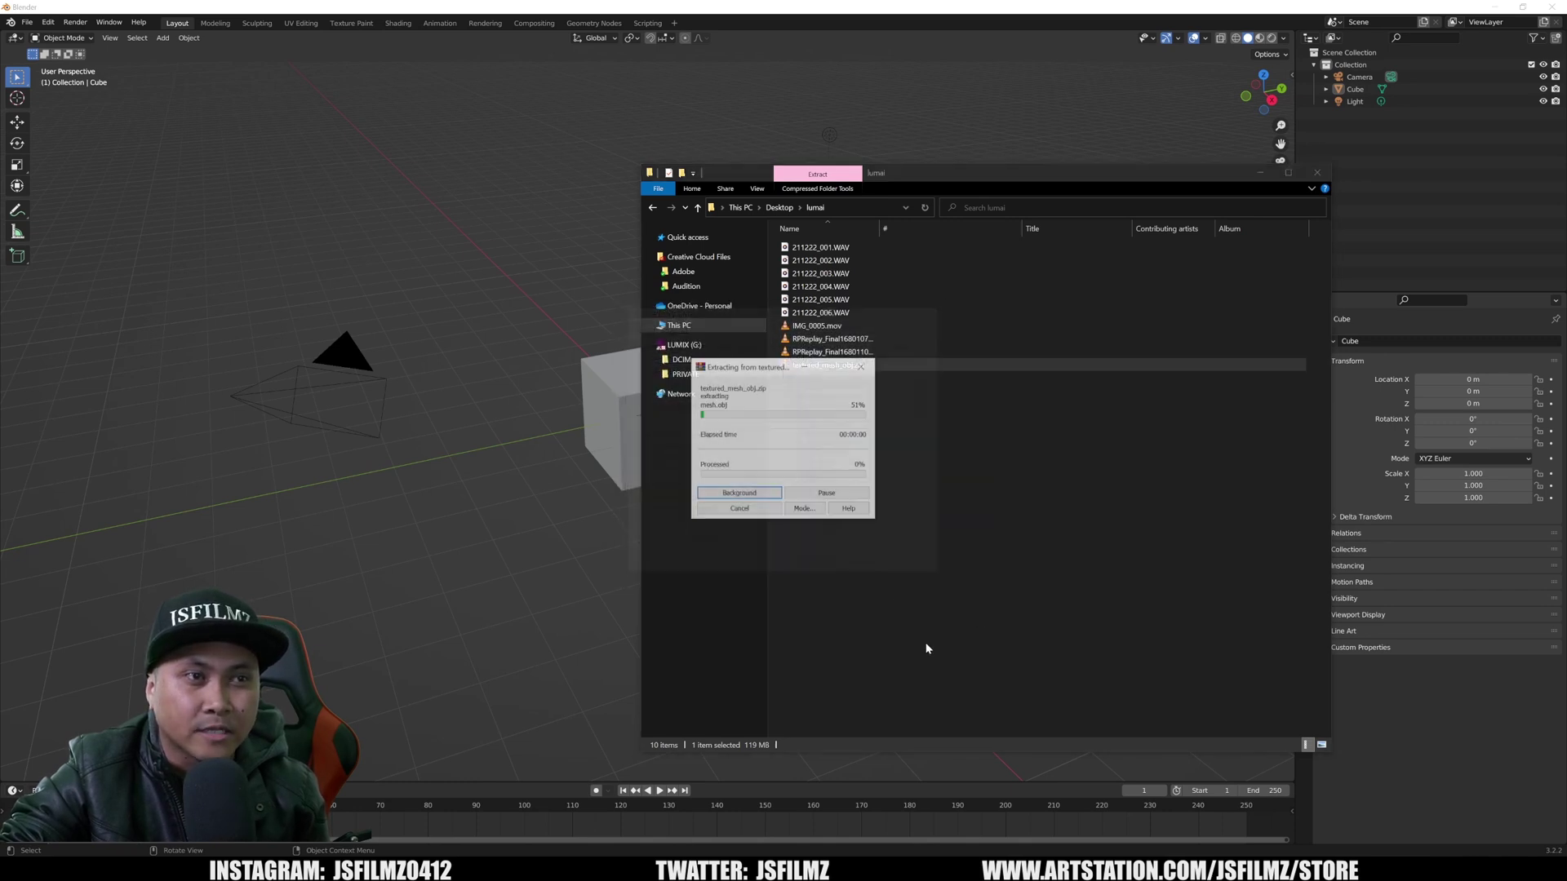
pyautogui.click(826, 248)
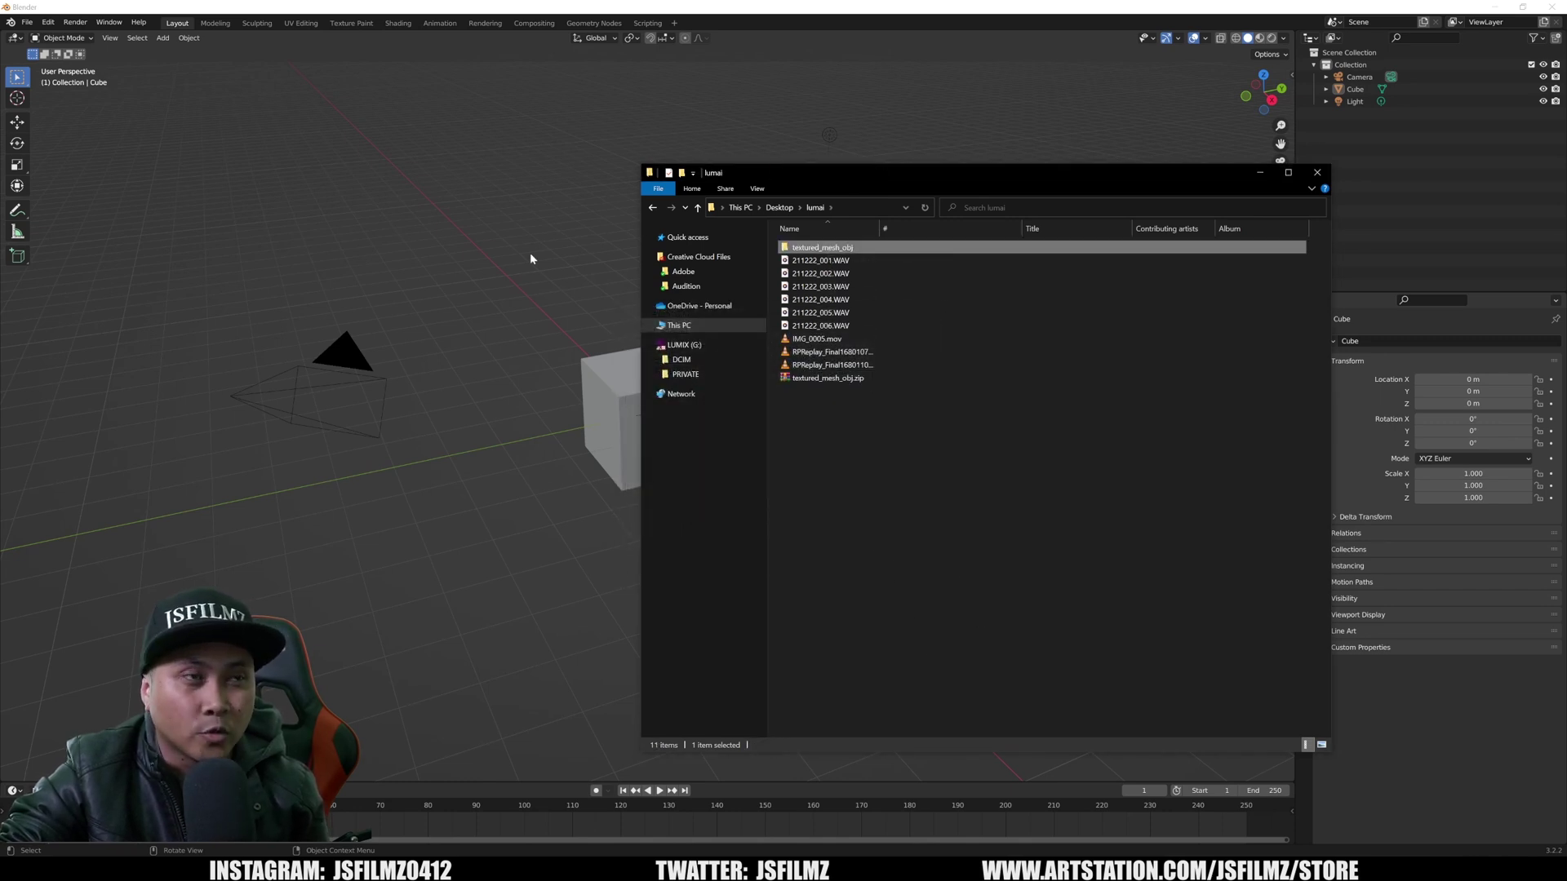
# Switch to Blender and import mesh.obj as Wavefront from the Desktop's lumai\textured_mesh_obj folder.
pyautogui.click(522, 252)
pyautogui.click(27, 22)
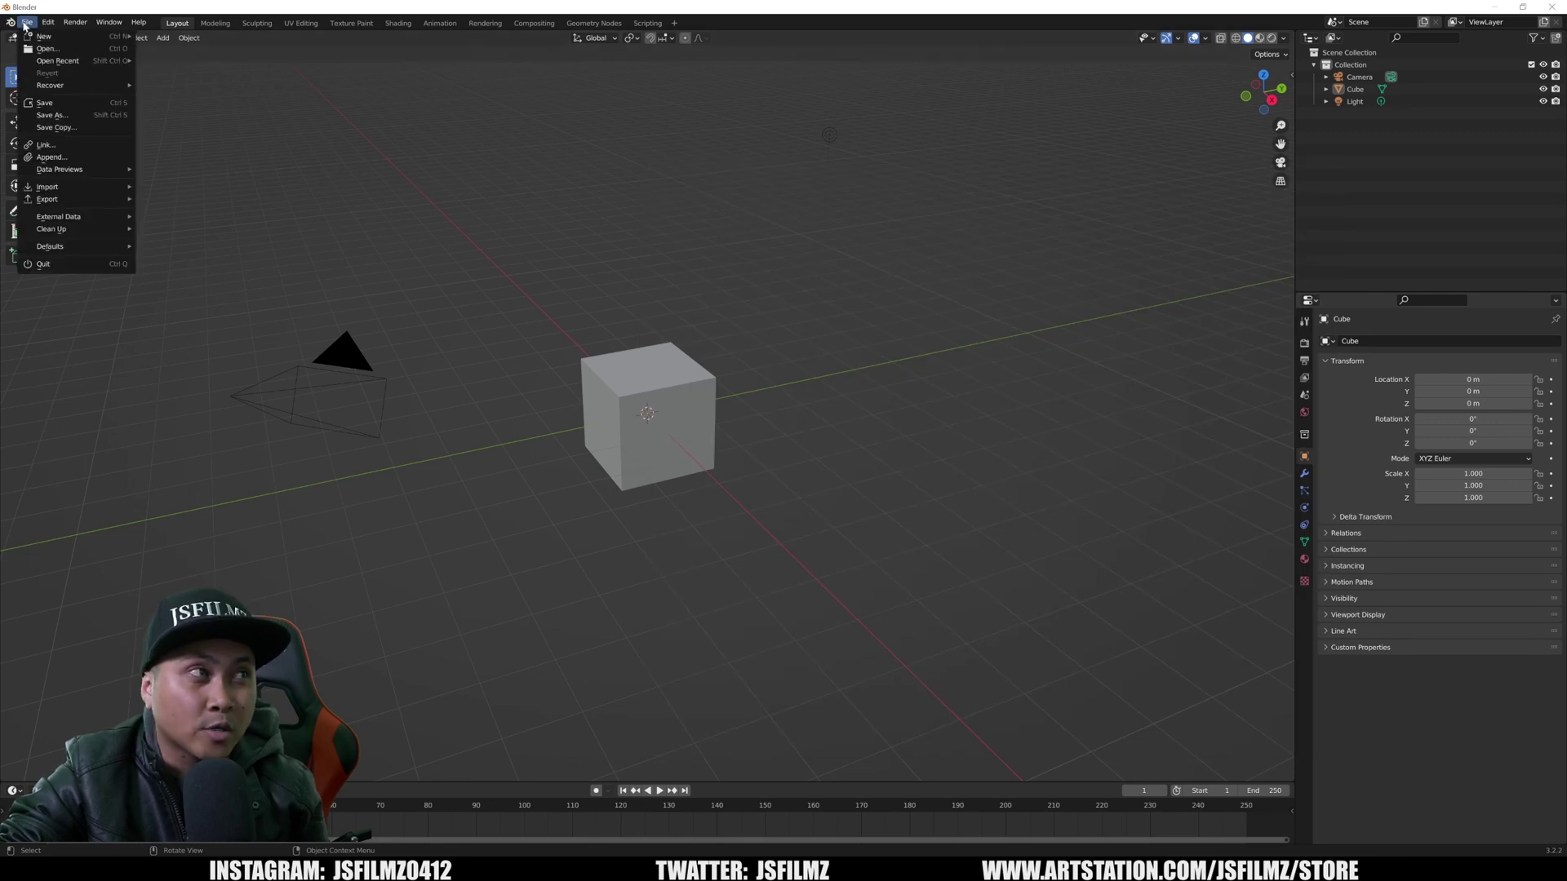
pyautogui.moveTo(52, 189)
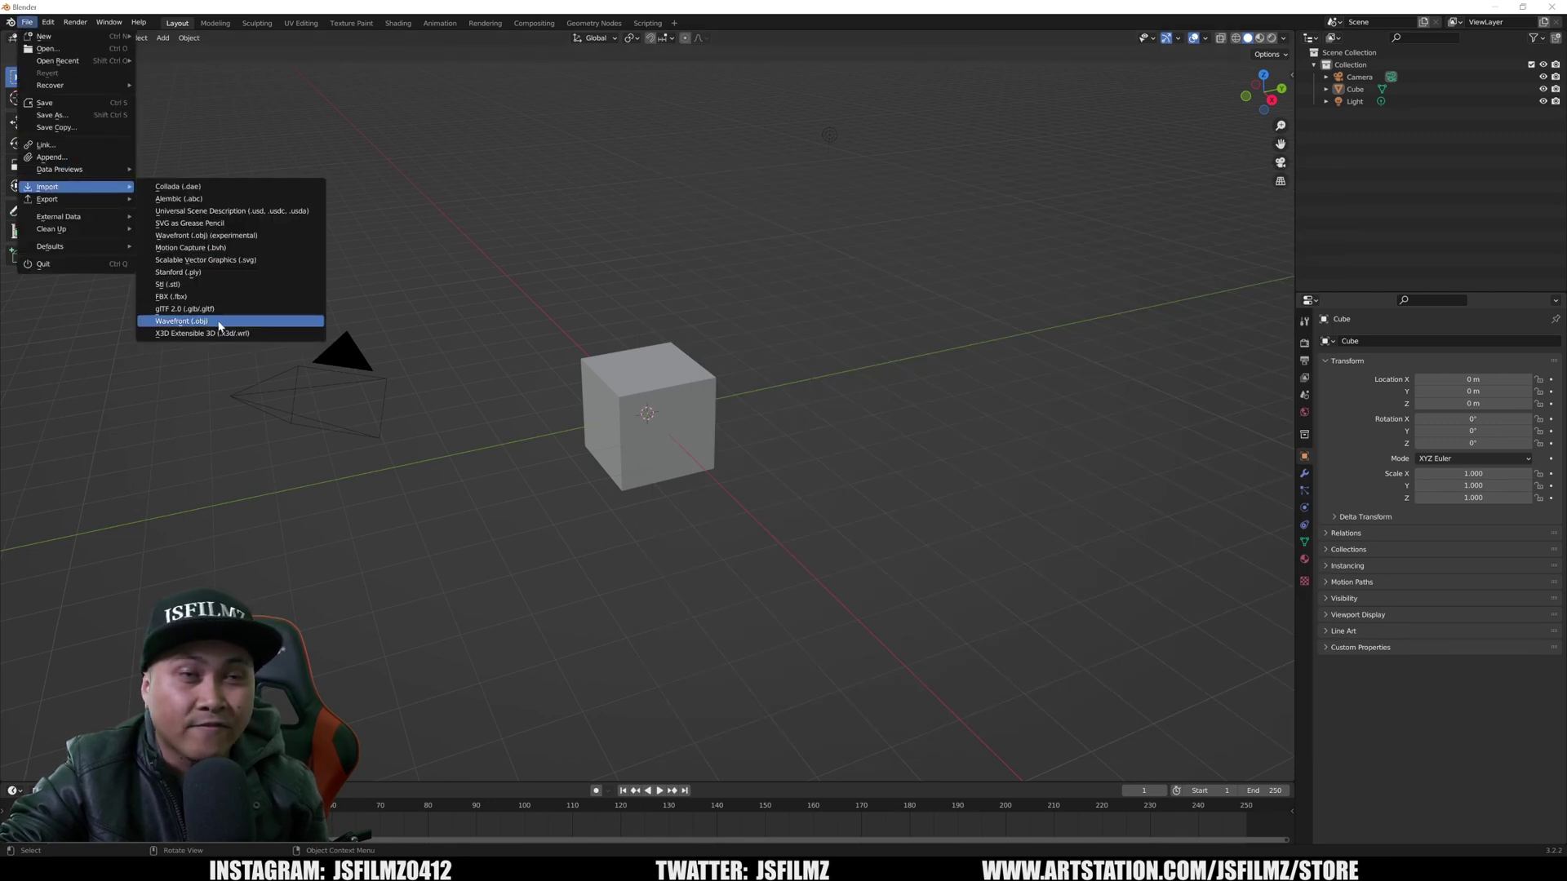
pyautogui.click(199, 321)
pyautogui.click(249, 205)
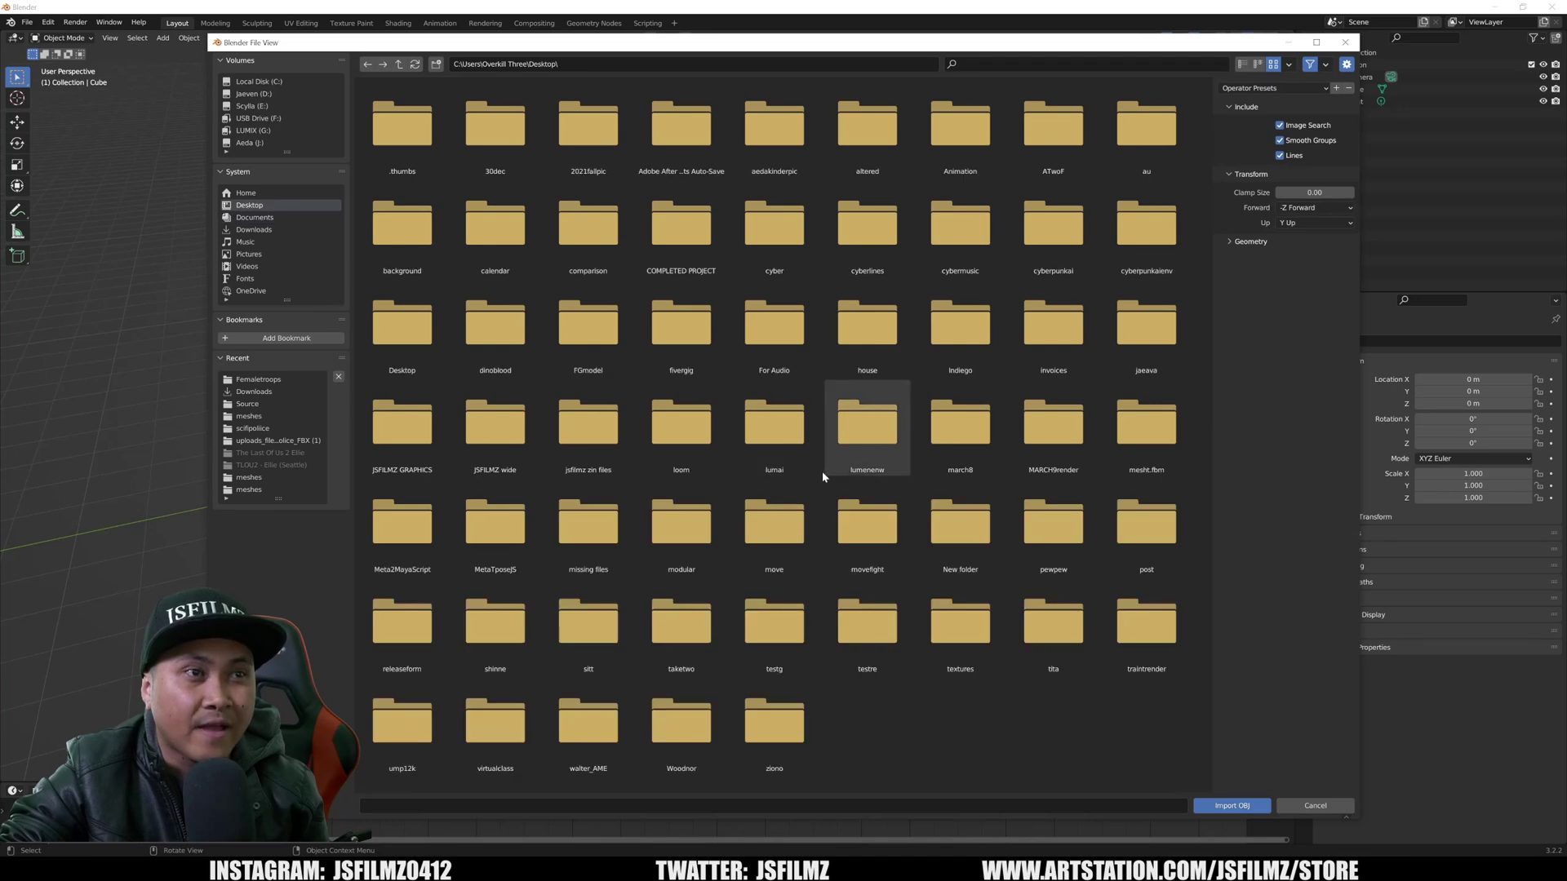
pyautogui.doubleClick(772, 453)
pyautogui.doubleClick(398, 145)
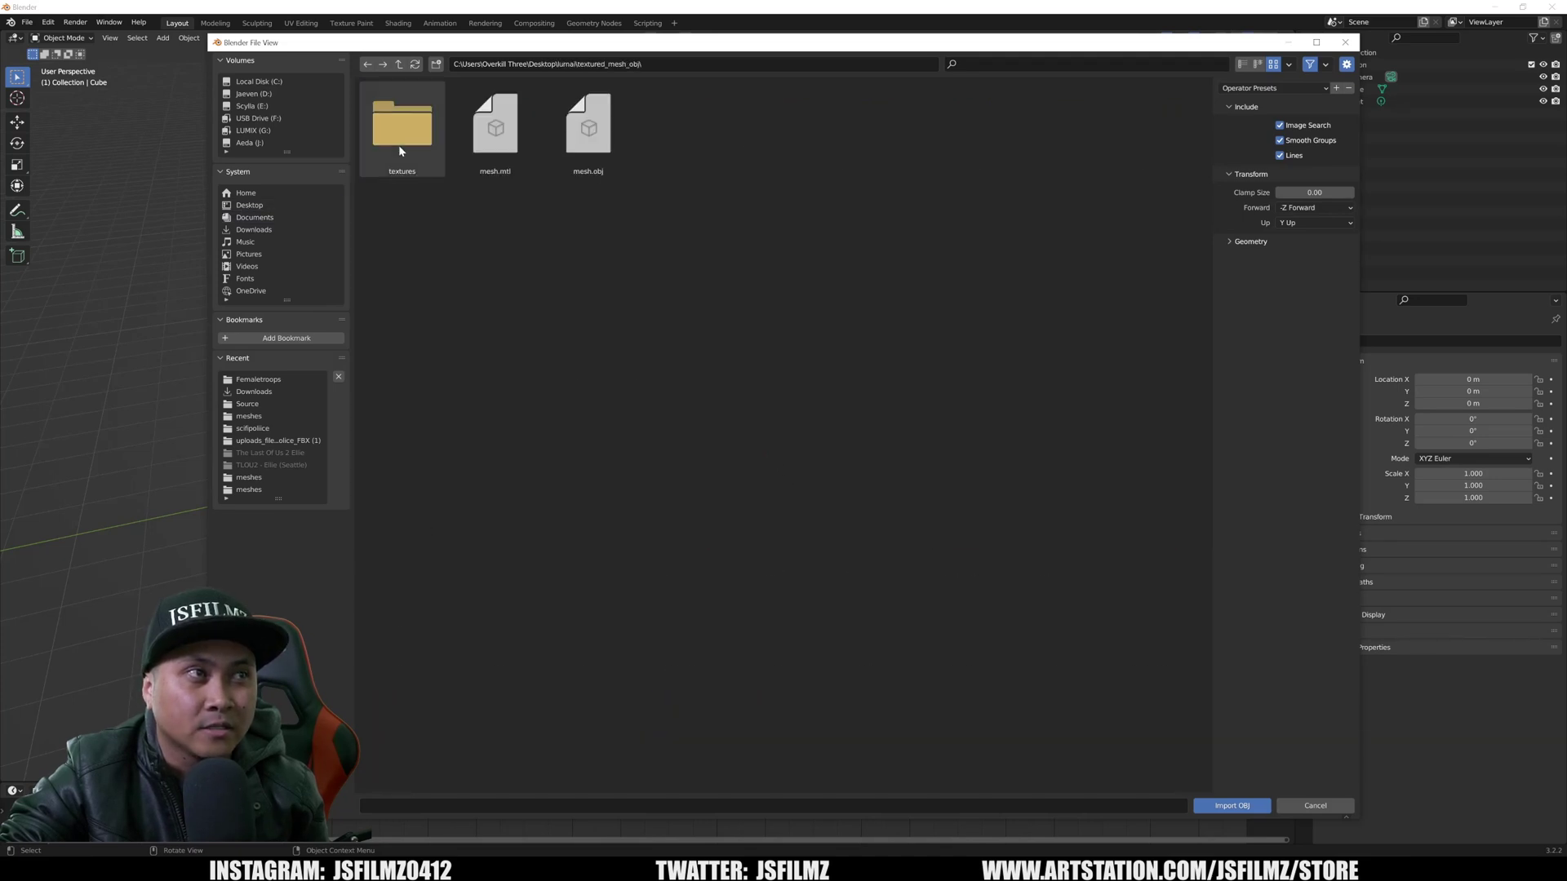
pyautogui.click(586, 172)
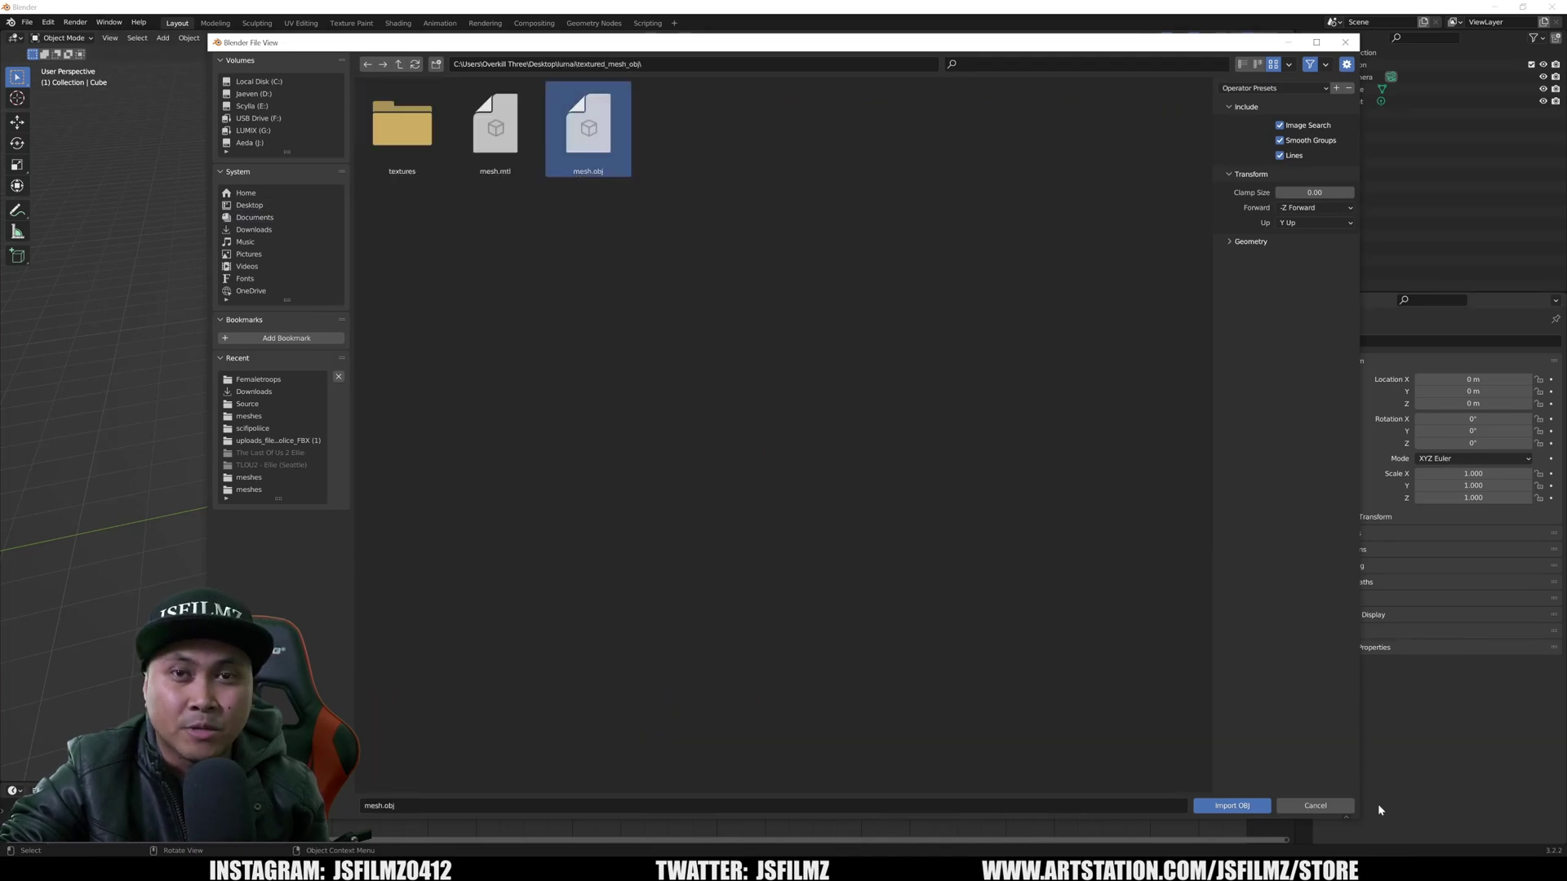
pyautogui.click(1232, 805)
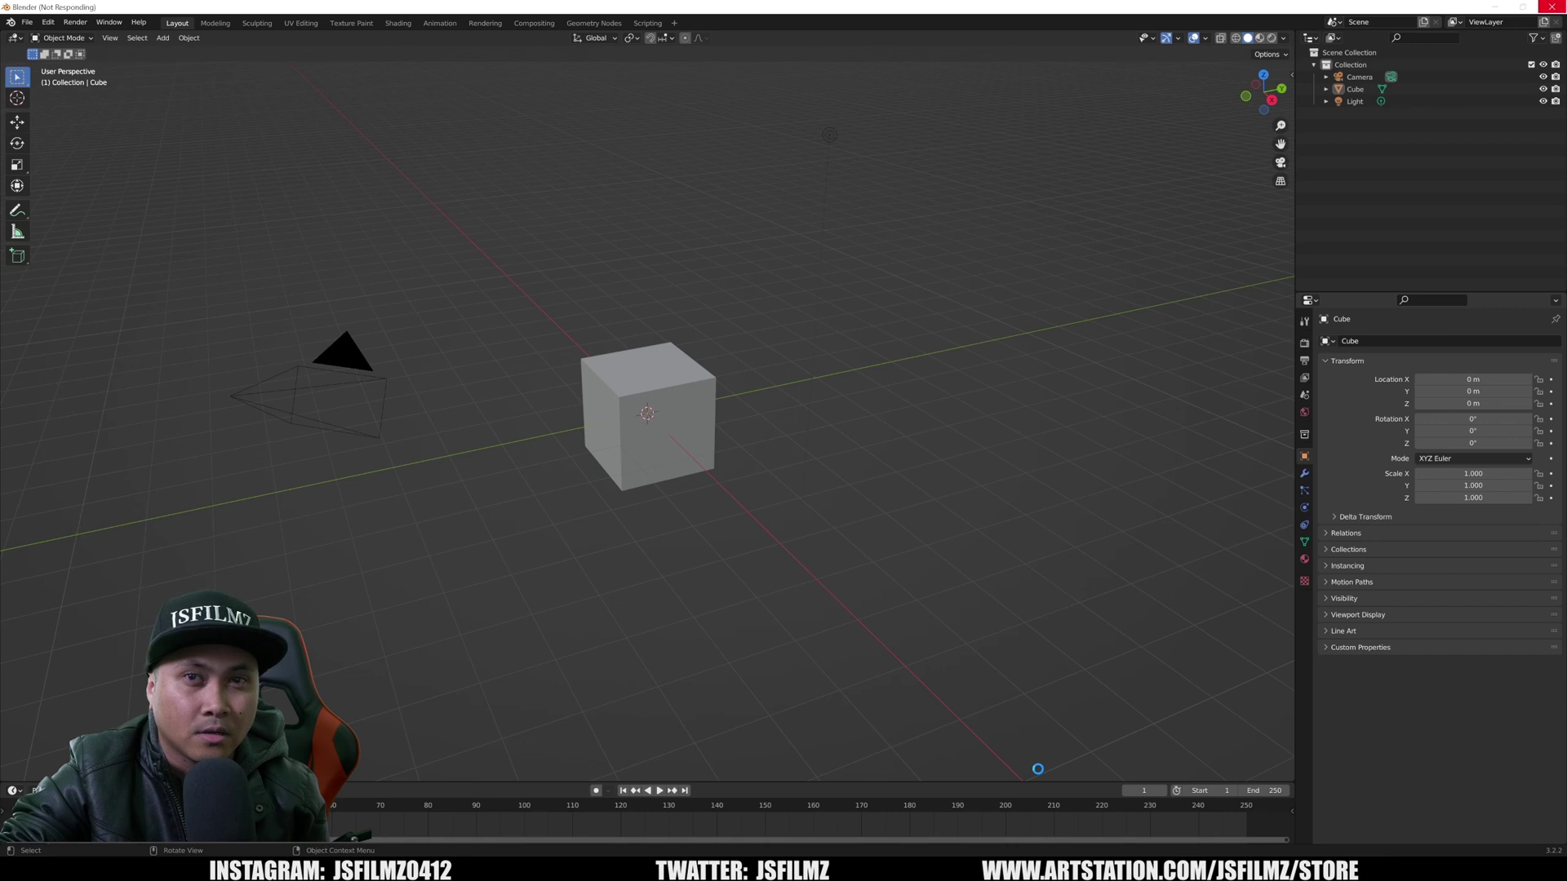
# Delete the default cube and the camera from the scene.
pyautogui.scroll(1, 687, 498)
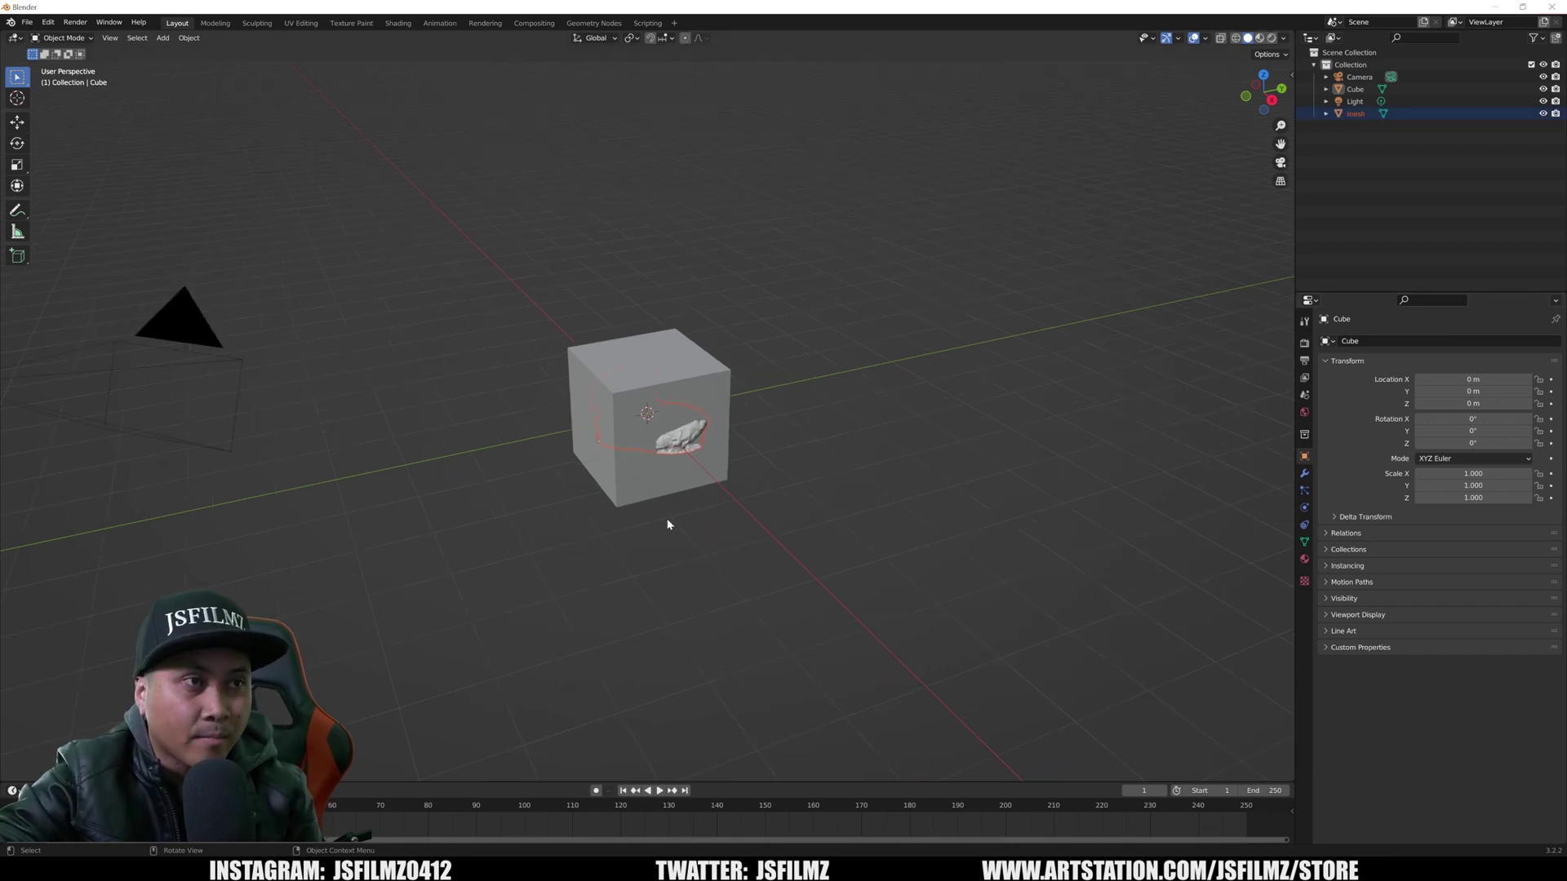
pyautogui.click(692, 378)
pyautogui.press('Delete')
pyautogui.click(190, 347)
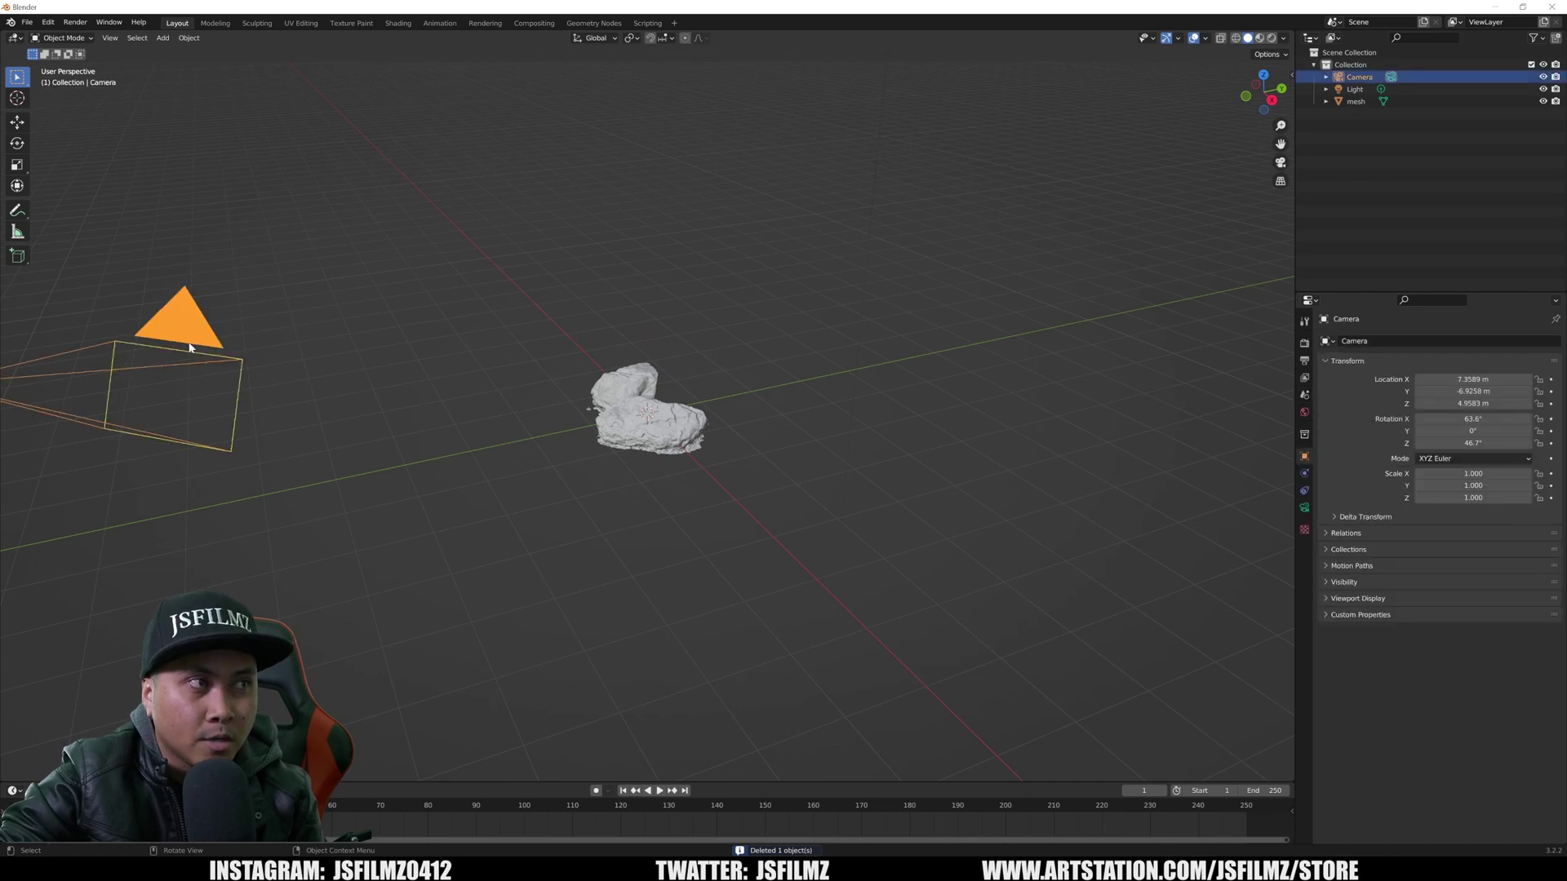
pyautogui.press('Delete')
# Select the imported boulder mesh and enable the Statistics viewport overlay to check its geometry counts.
pyautogui.scroll(6, 602, 373)
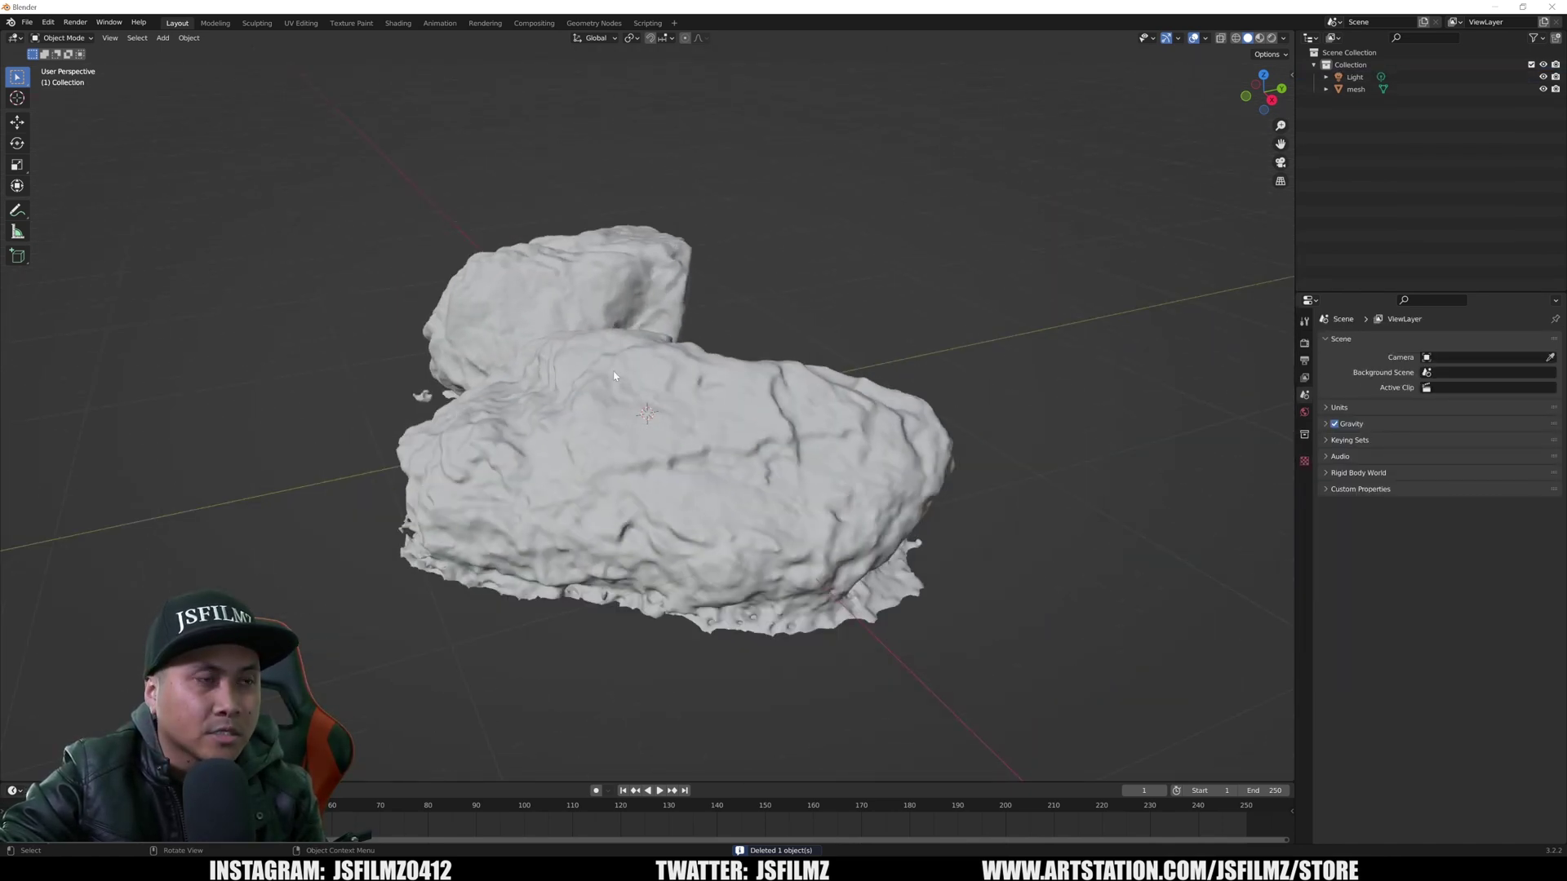
pyautogui.moveTo(614, 376); pyautogui.dragTo(708, 390, button='middle')
pyautogui.scroll(-2, 746, 394)
pyautogui.scroll(1, 708, 390)
pyautogui.click(730, 382)
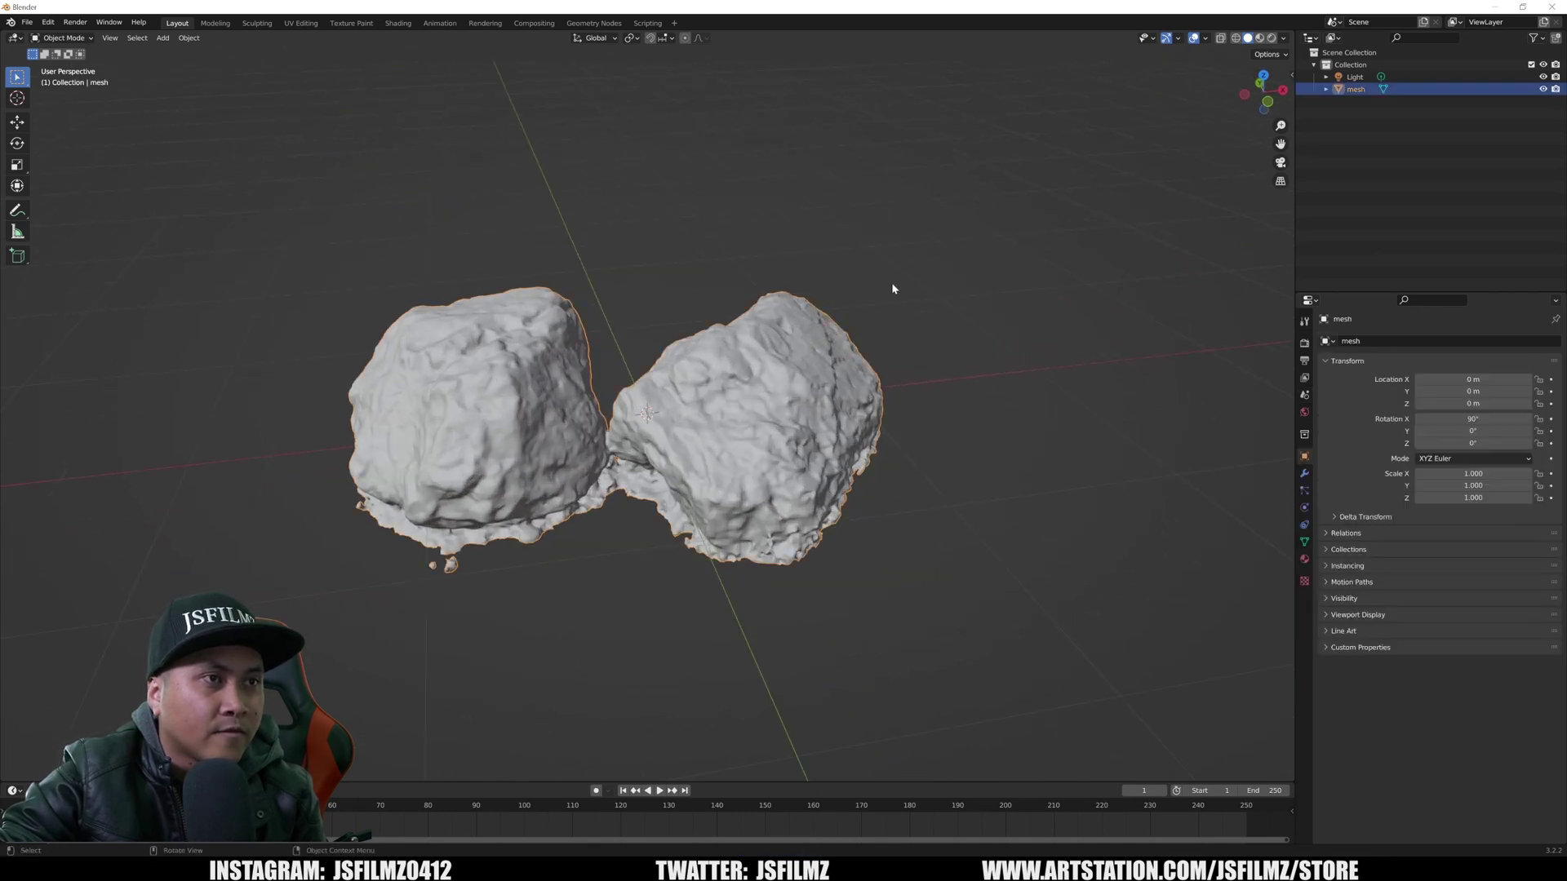
pyautogui.click(1205, 37)
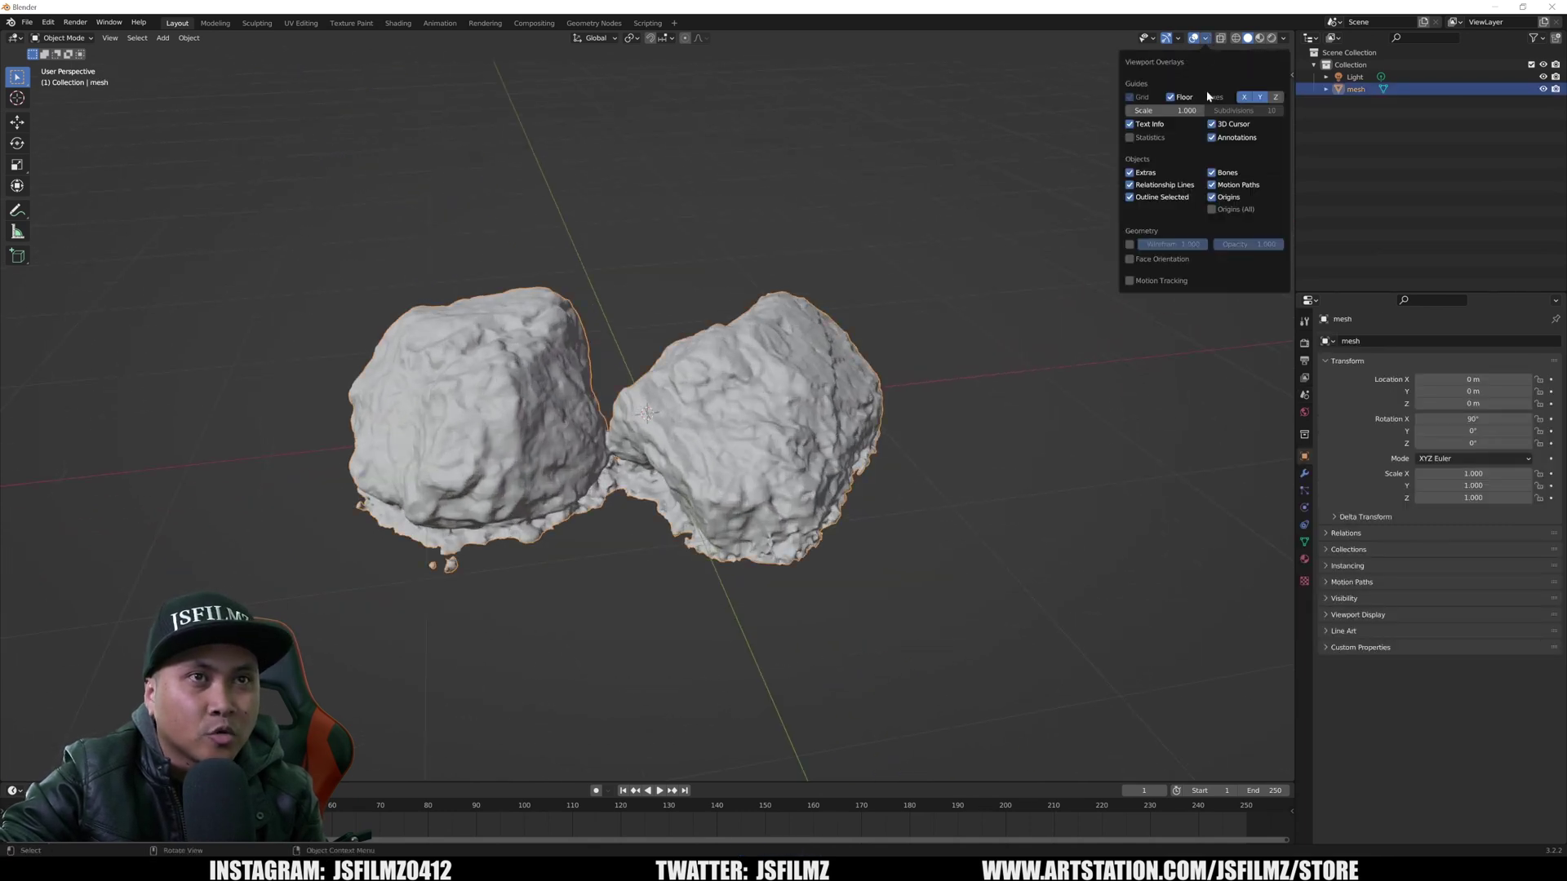
pyautogui.click(1145, 139)
pyautogui.moveTo(1011, 286); pyautogui.dragTo(93, 179, button='middle')
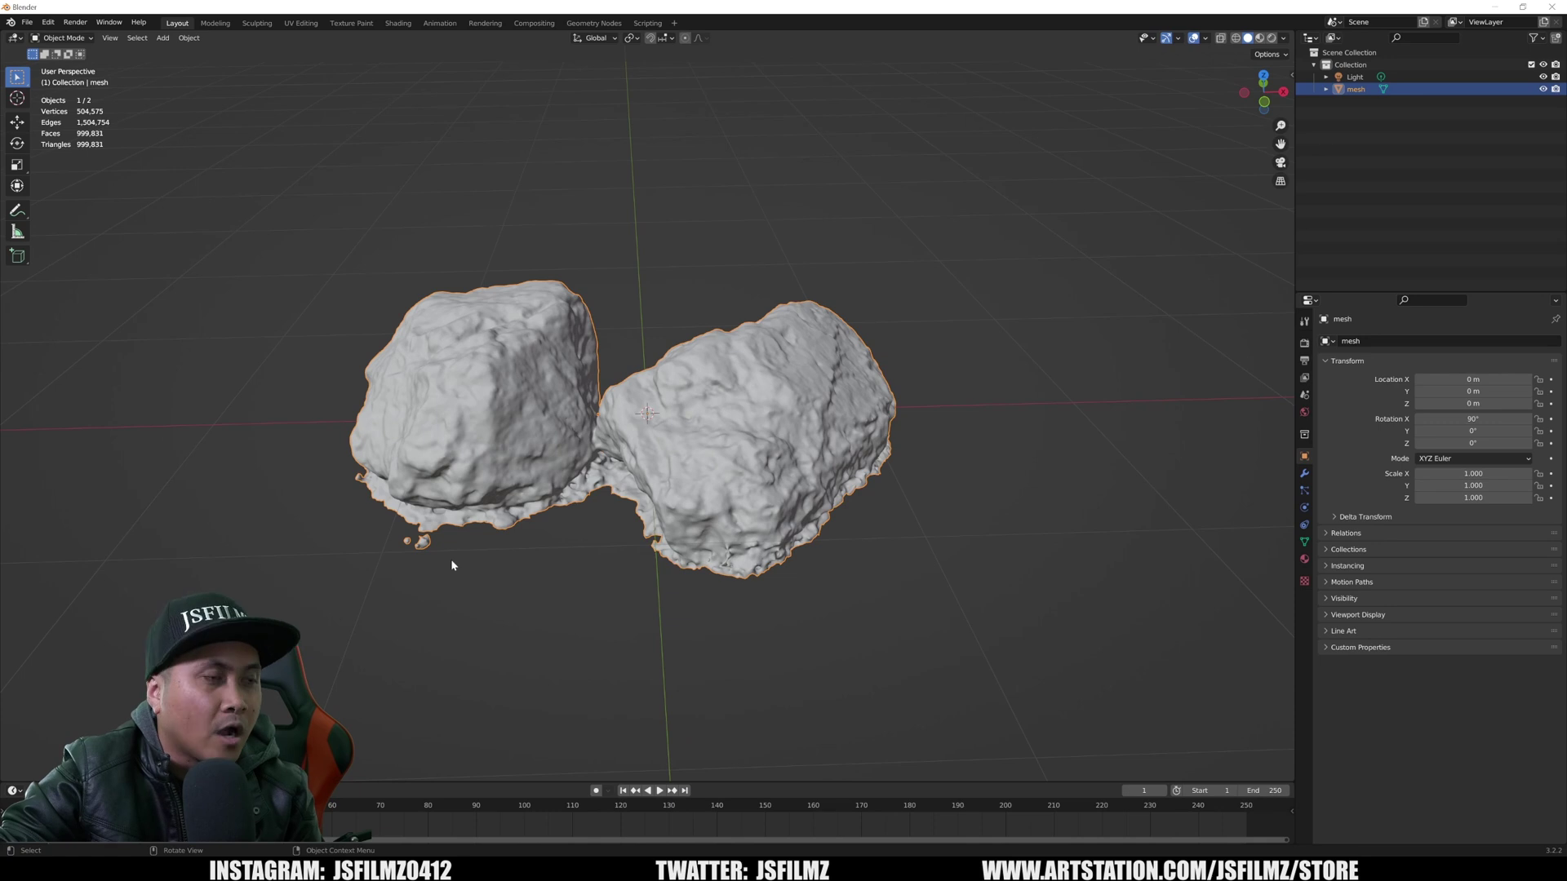
# Put the boulder mesh in Edit Mode and display it in Wireframe shading.
pyautogui.click(63, 38)
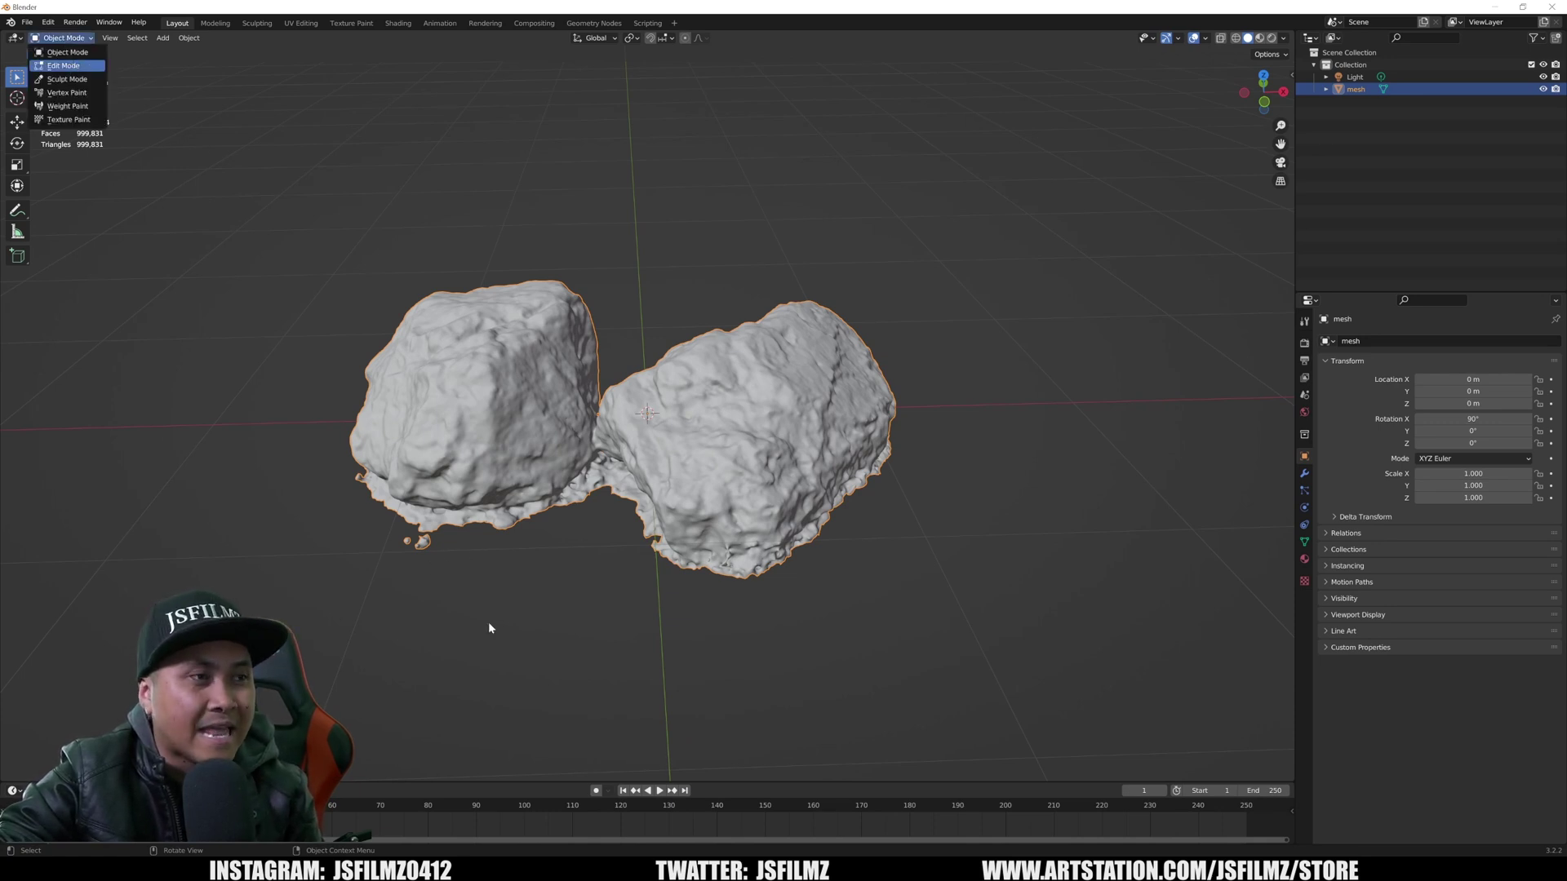
pyautogui.moveTo(419, 565); pyautogui.dragTo(489, 558, button='middle')
pyautogui.scroll(2, 628, 638)
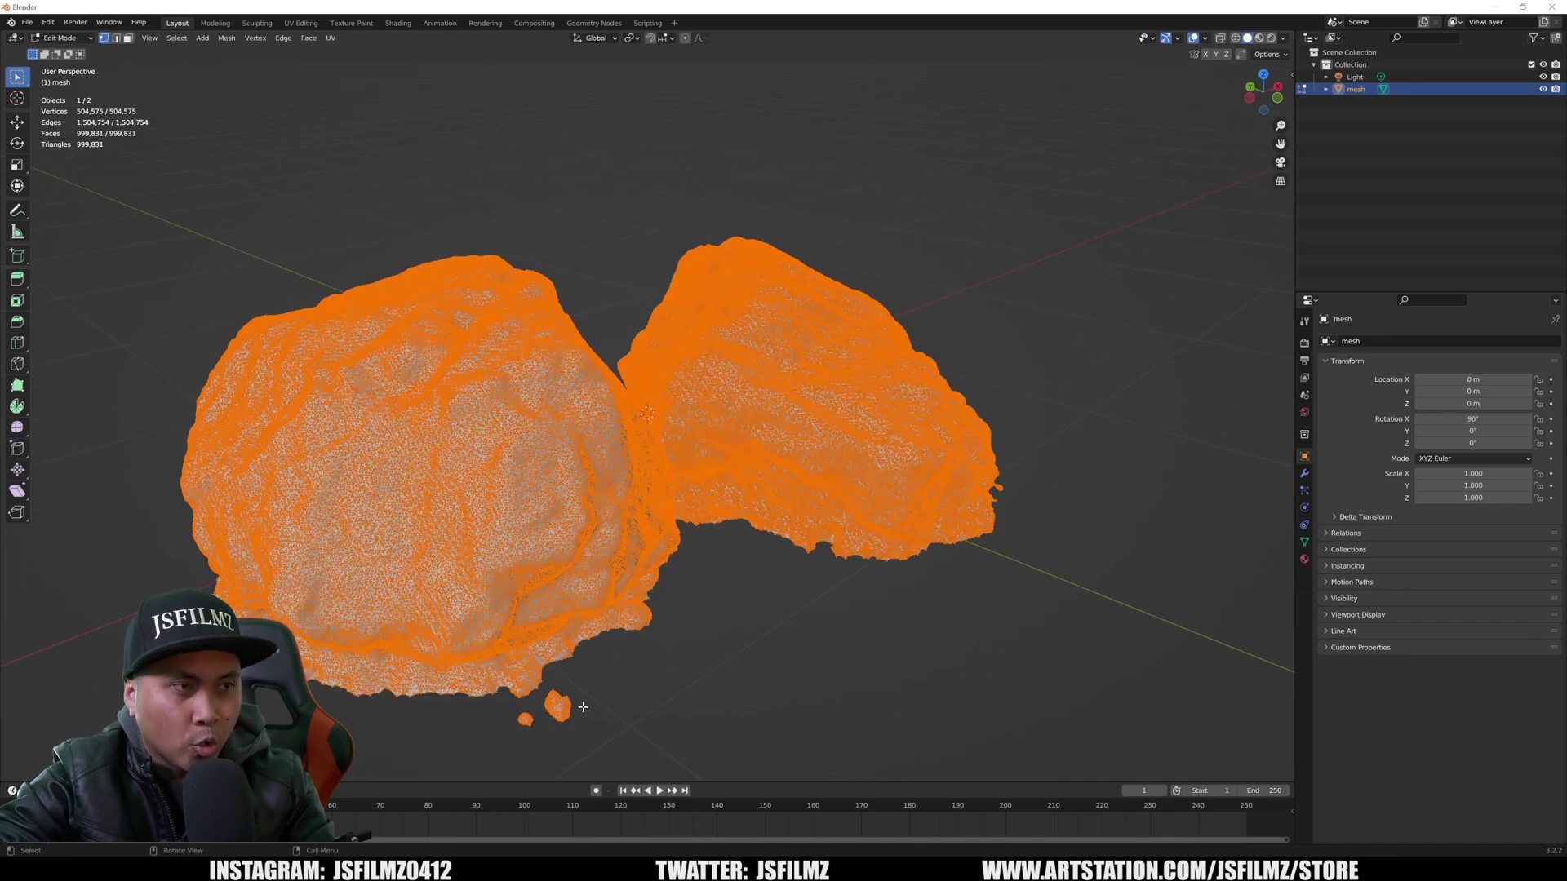
pyautogui.press('z')
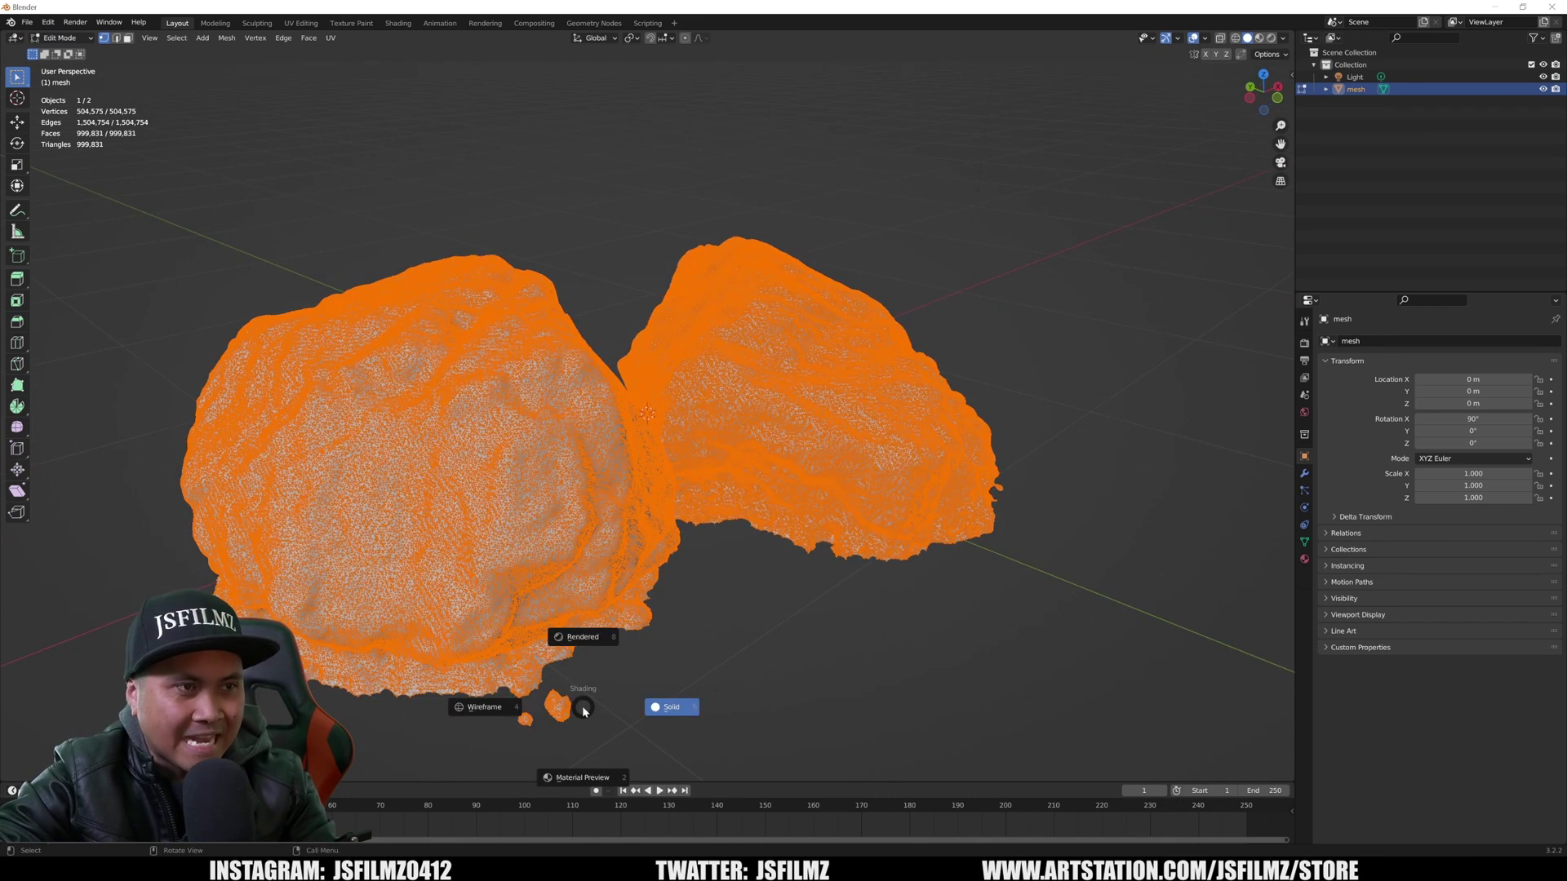
pyautogui.click(496, 713)
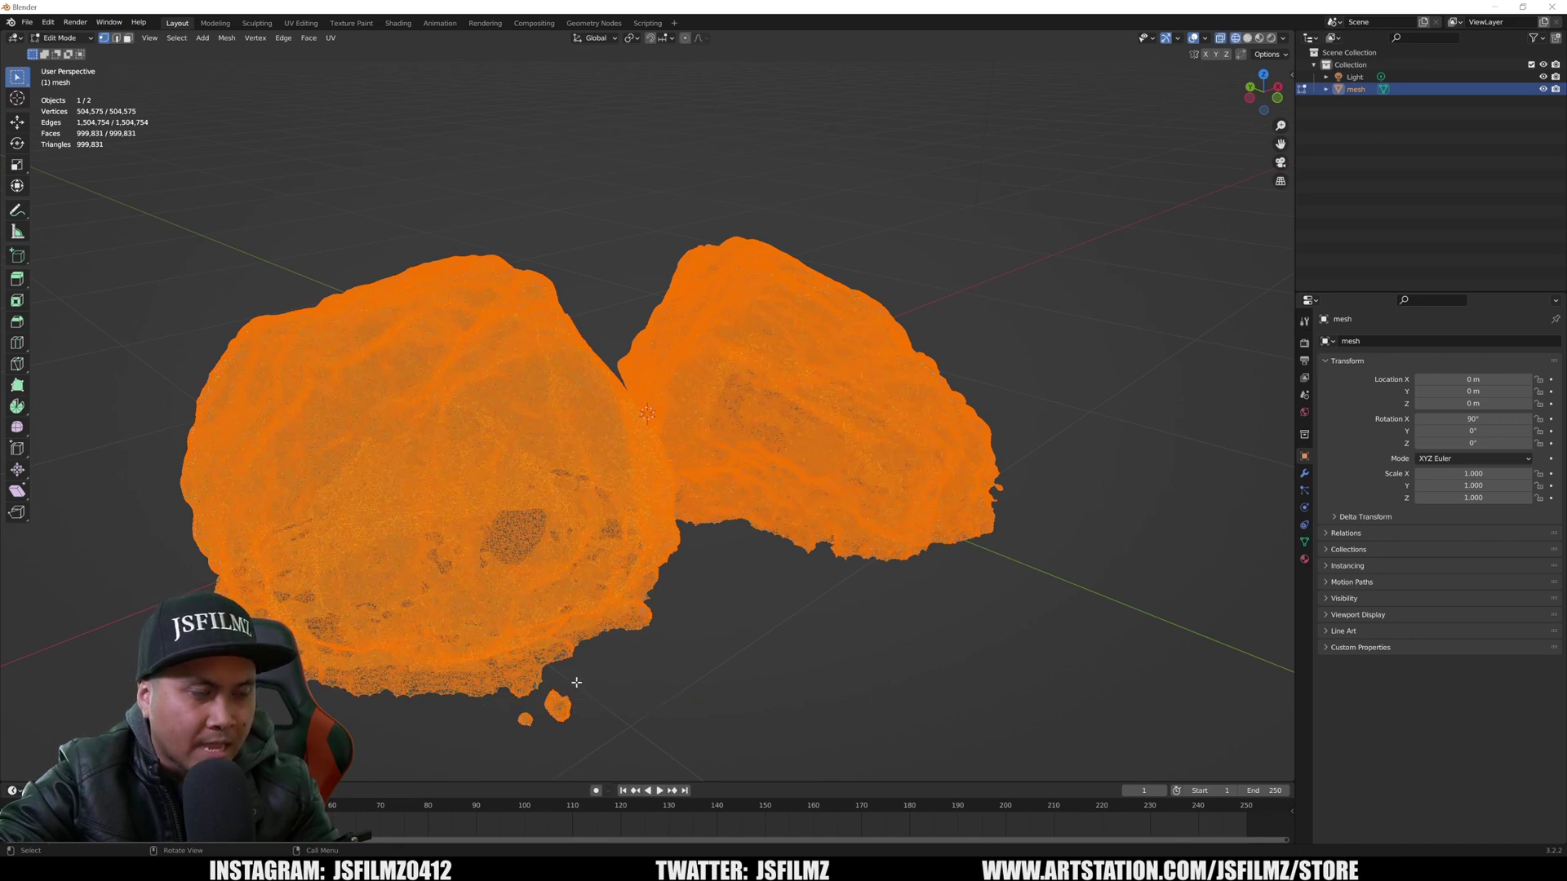
# Box-select the loose fragments beside the base of the nearer boulder and delete their vertices.
pyautogui.press('b')
pyautogui.moveTo(577, 683); pyautogui.dragTo(512, 738)
pyautogui.press('b')
pyautogui.press('x')
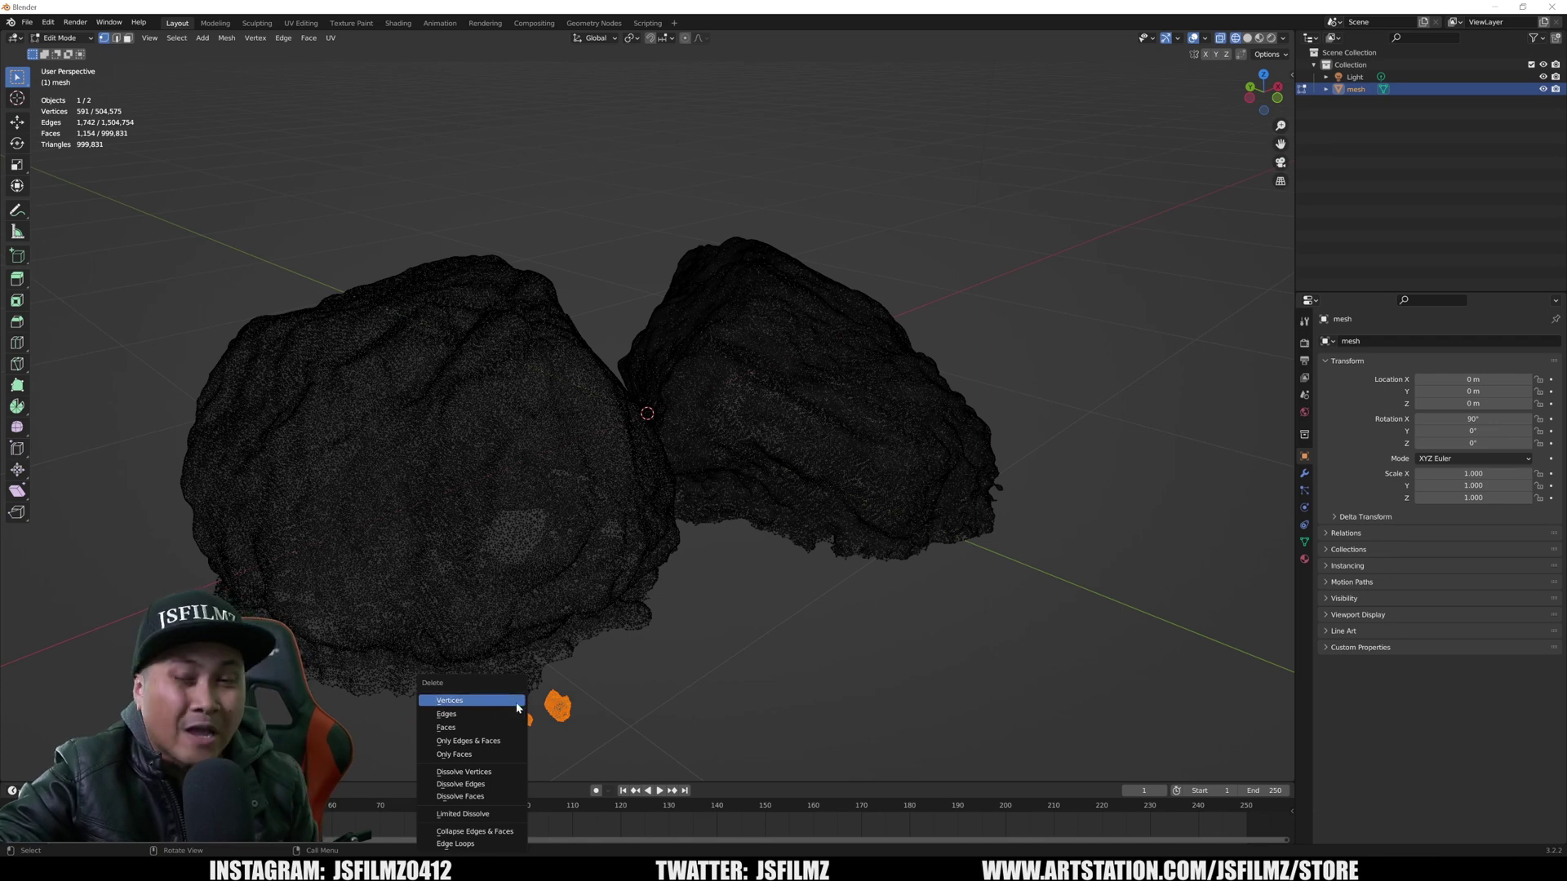
pyautogui.click(516, 702)
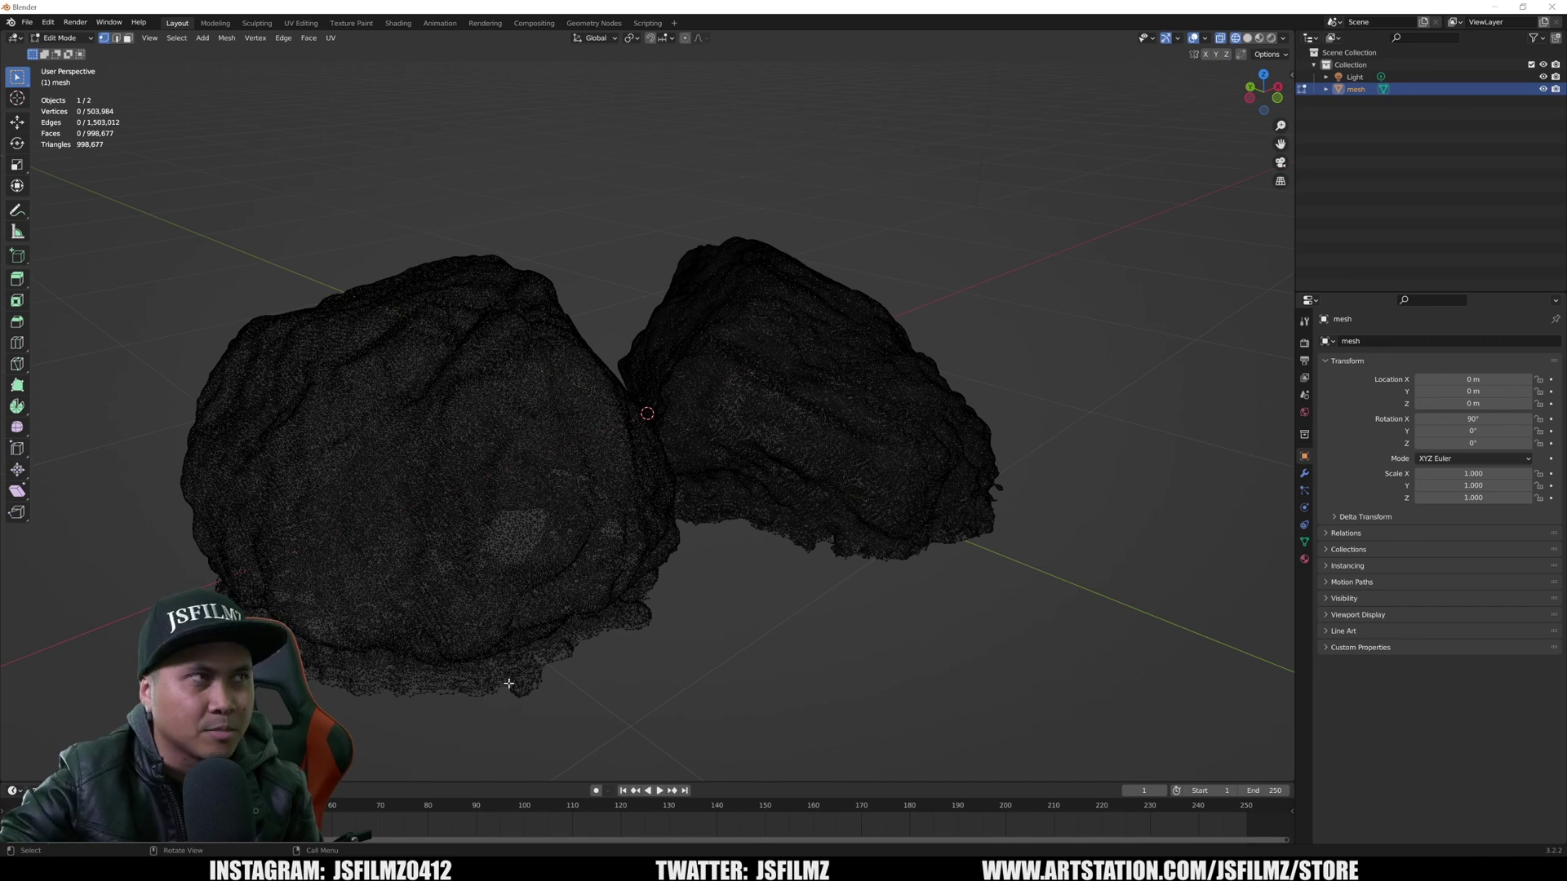
# Return to Object Mode and delete the light from the scene.
pyautogui.click(61, 38)
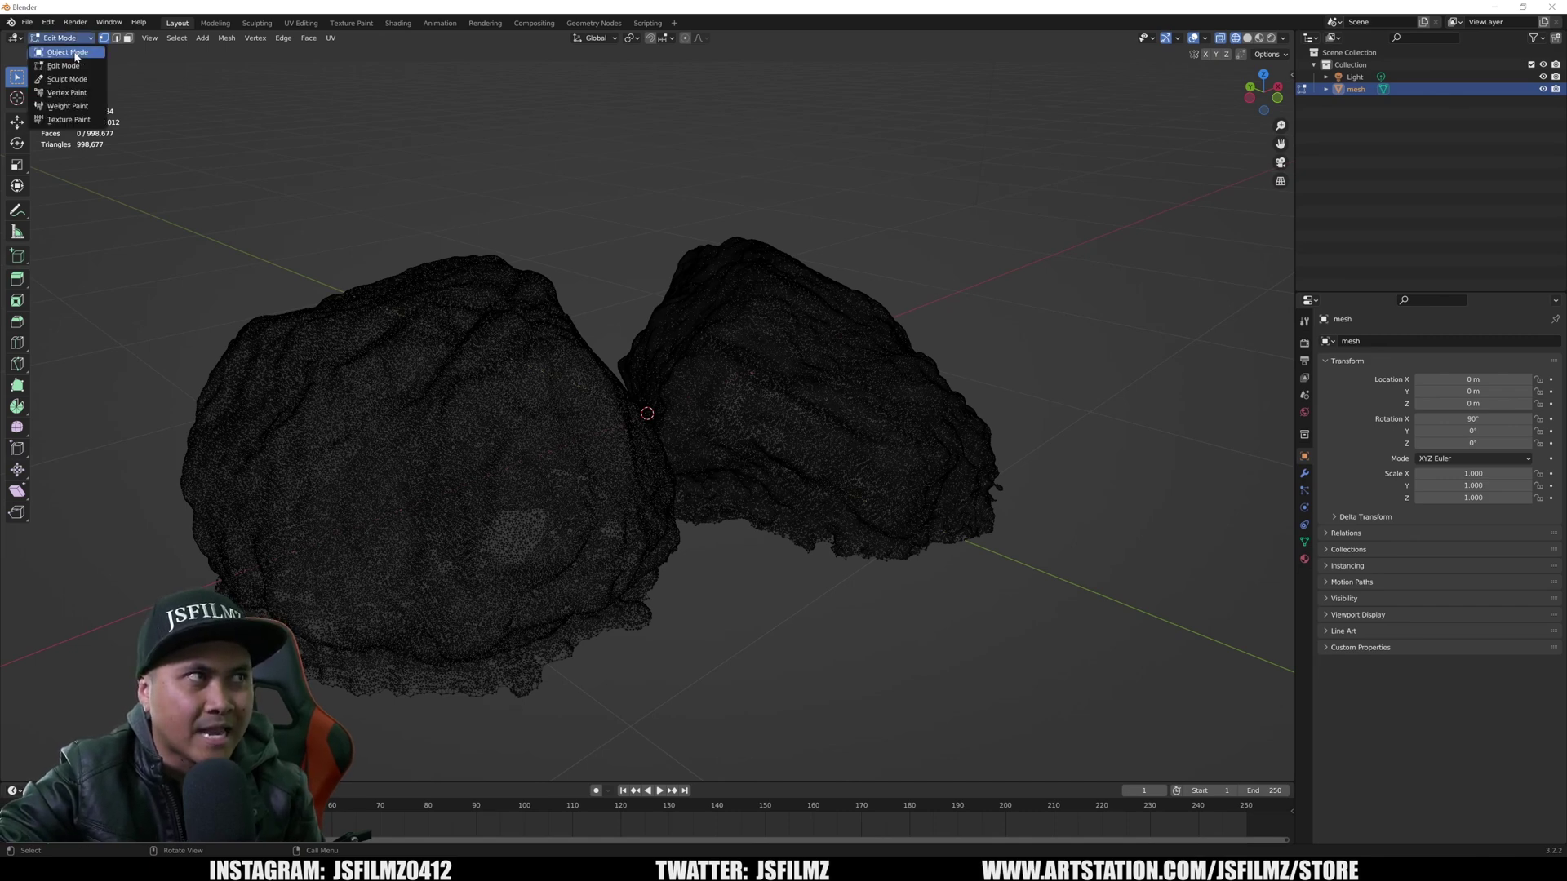
pyautogui.press('Return')
pyautogui.click(1343, 77)
pyautogui.press('Delete')
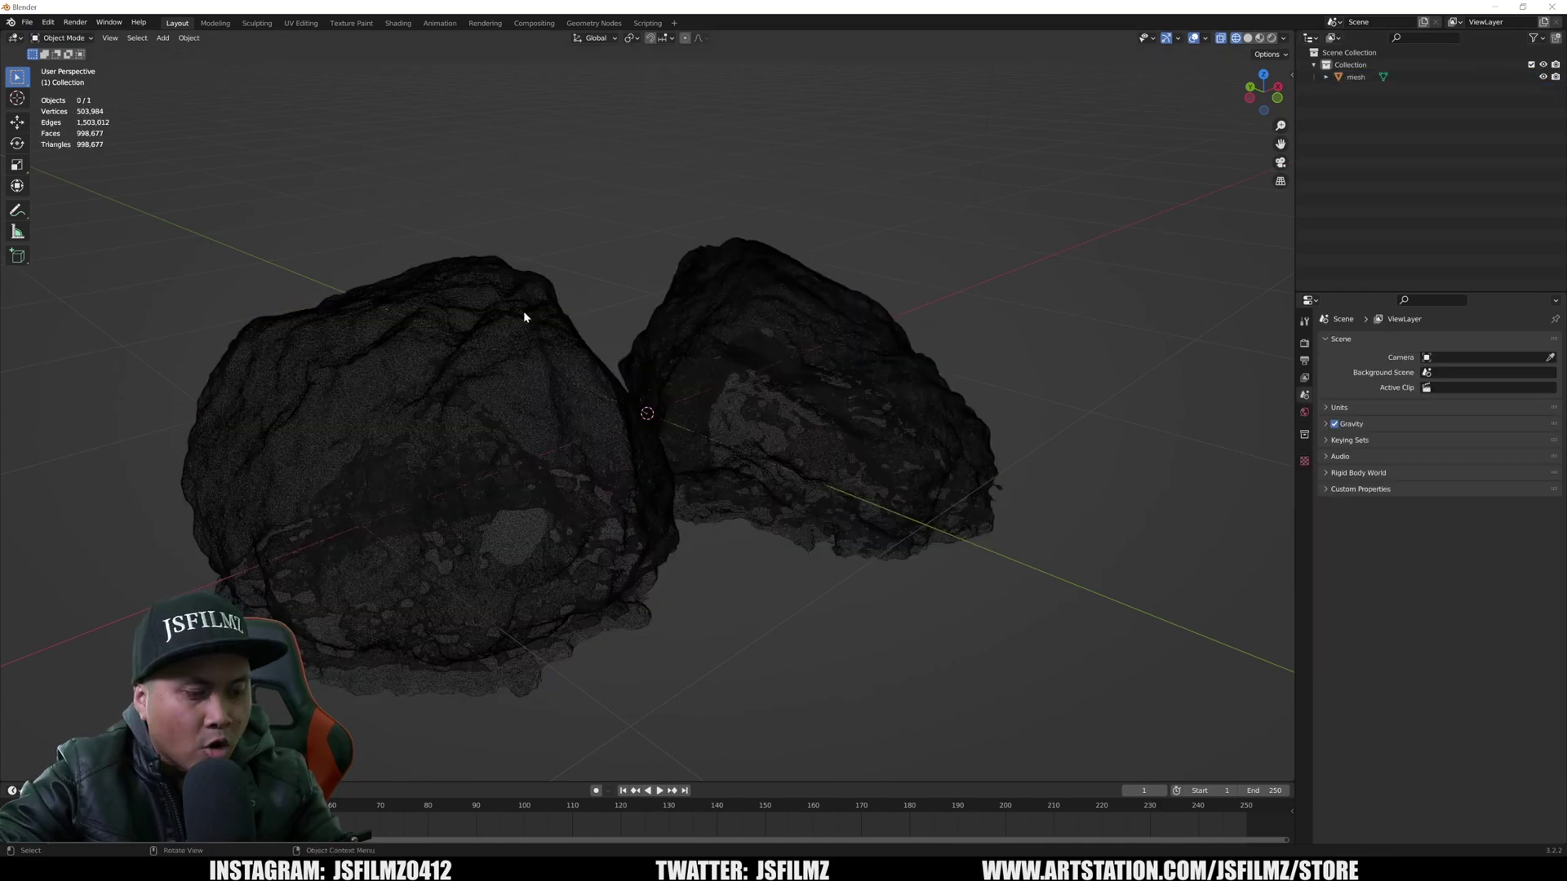
# Switch the viewport to Solid shading and select the cleaned boulder mesh.
pyautogui.press('z')
pyautogui.click(616, 315)
pyautogui.moveTo(1116, 364); pyautogui.dragTo(949, 407, button='middle')
pyautogui.click(796, 460)
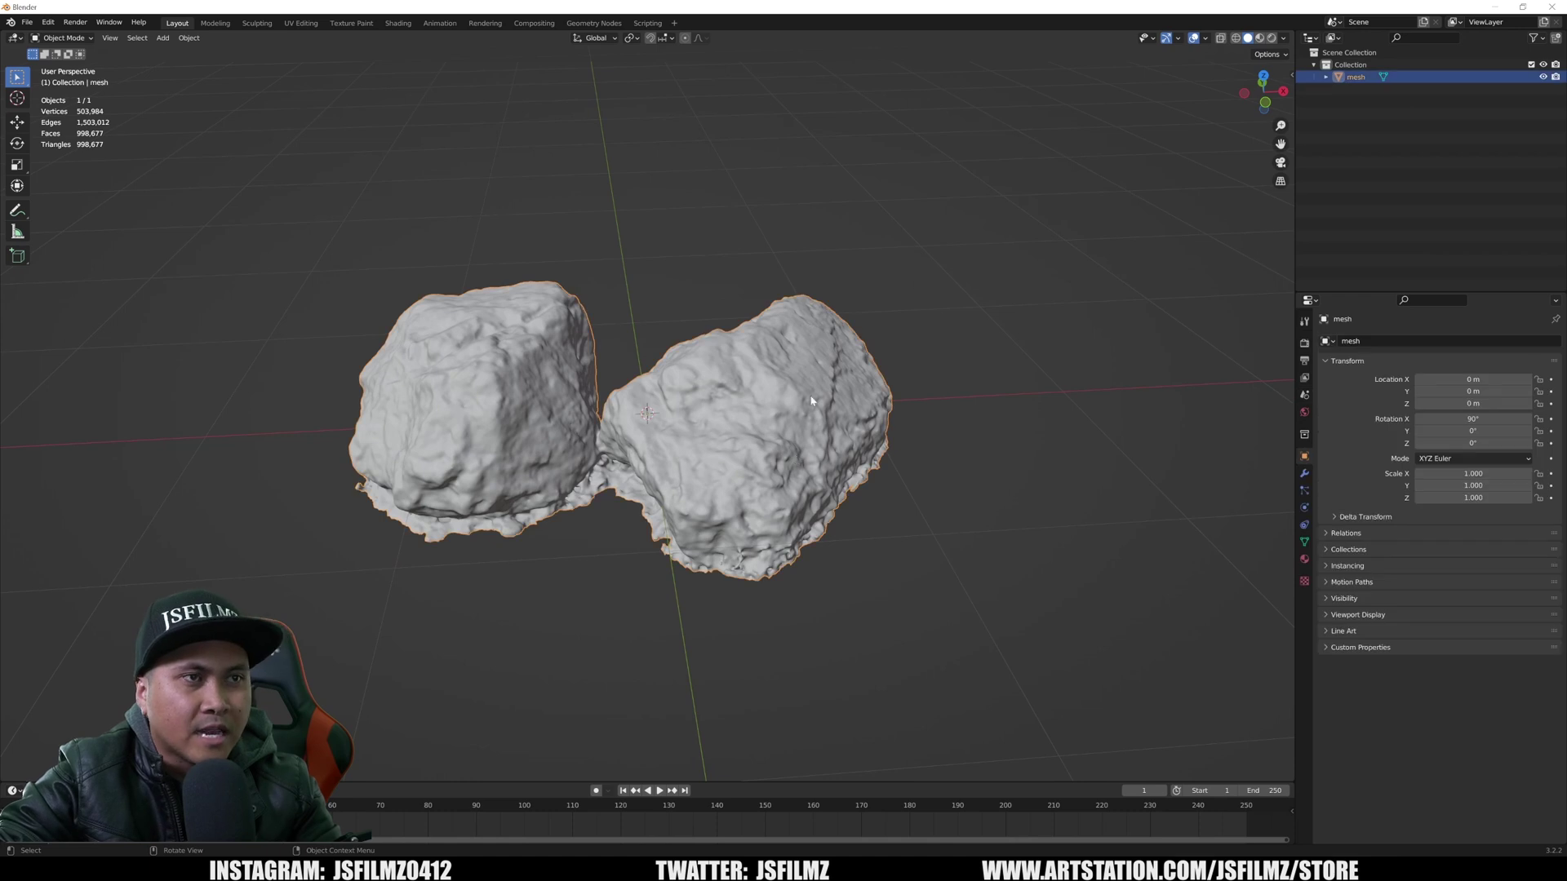
# Start an FBX export and create and open a new folder named exported inside the lumai folder.
pyautogui.click(27, 22)
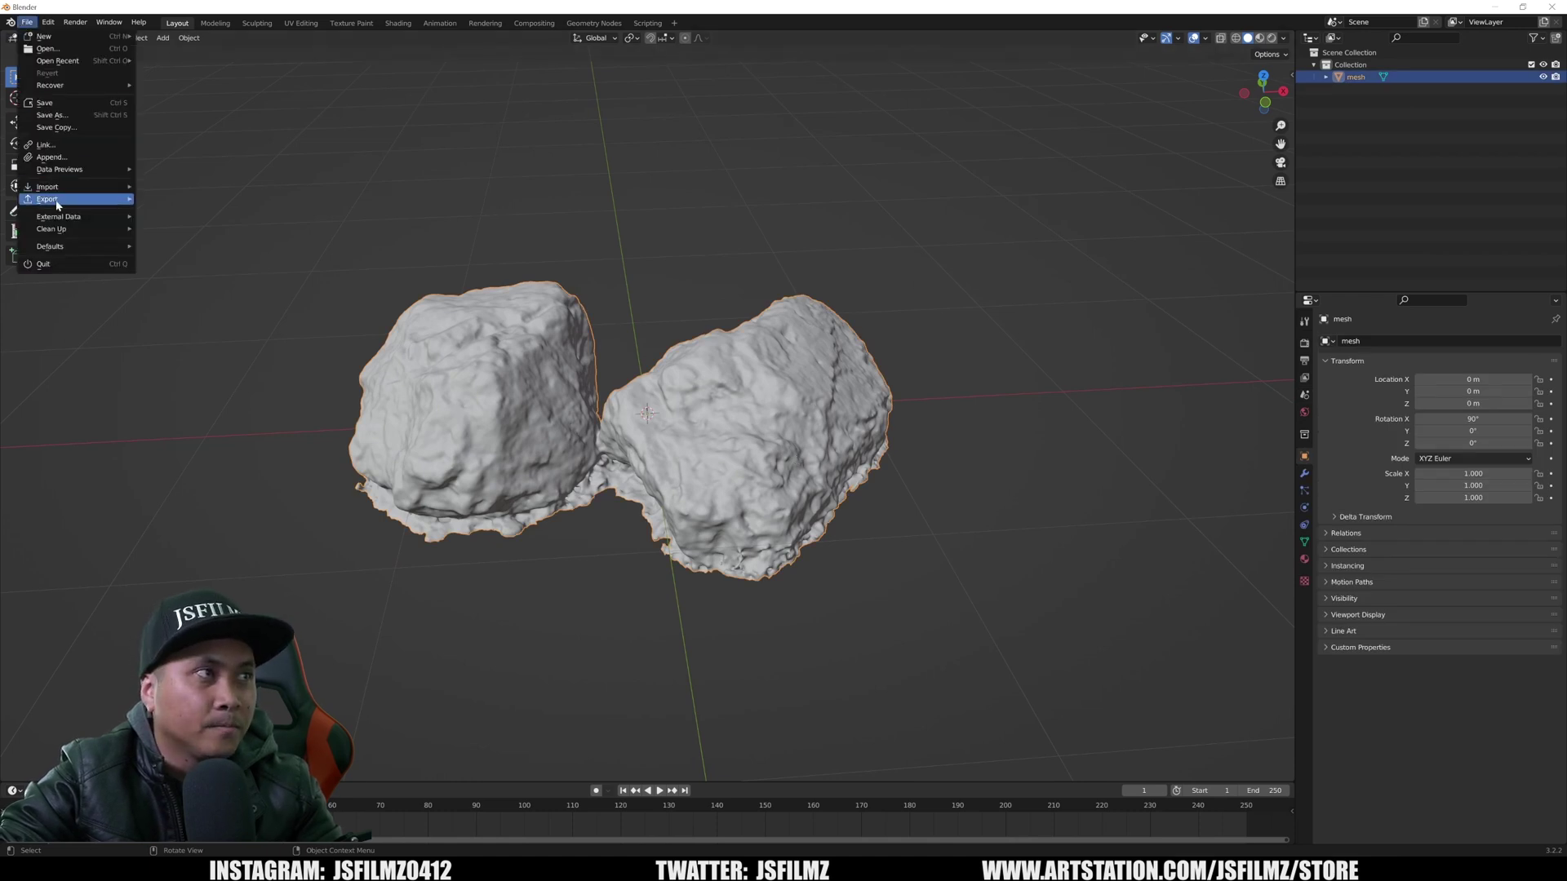
pyautogui.moveTo(57, 206)
pyautogui.click(190, 308)
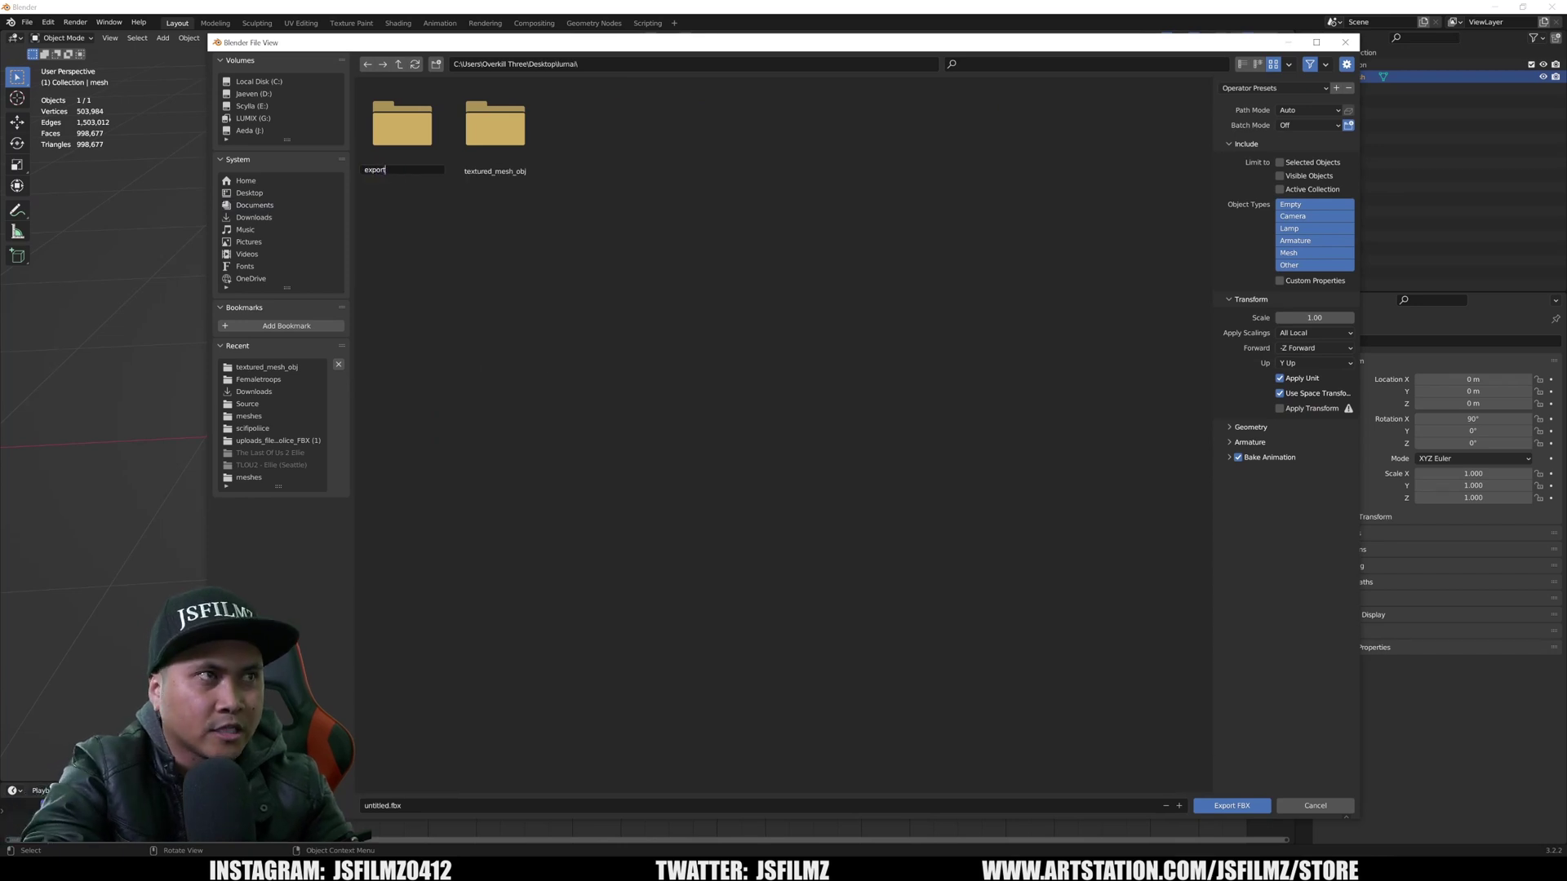
pyautogui.write('ed')
pyautogui.press('Return')
pyautogui.press('Return')
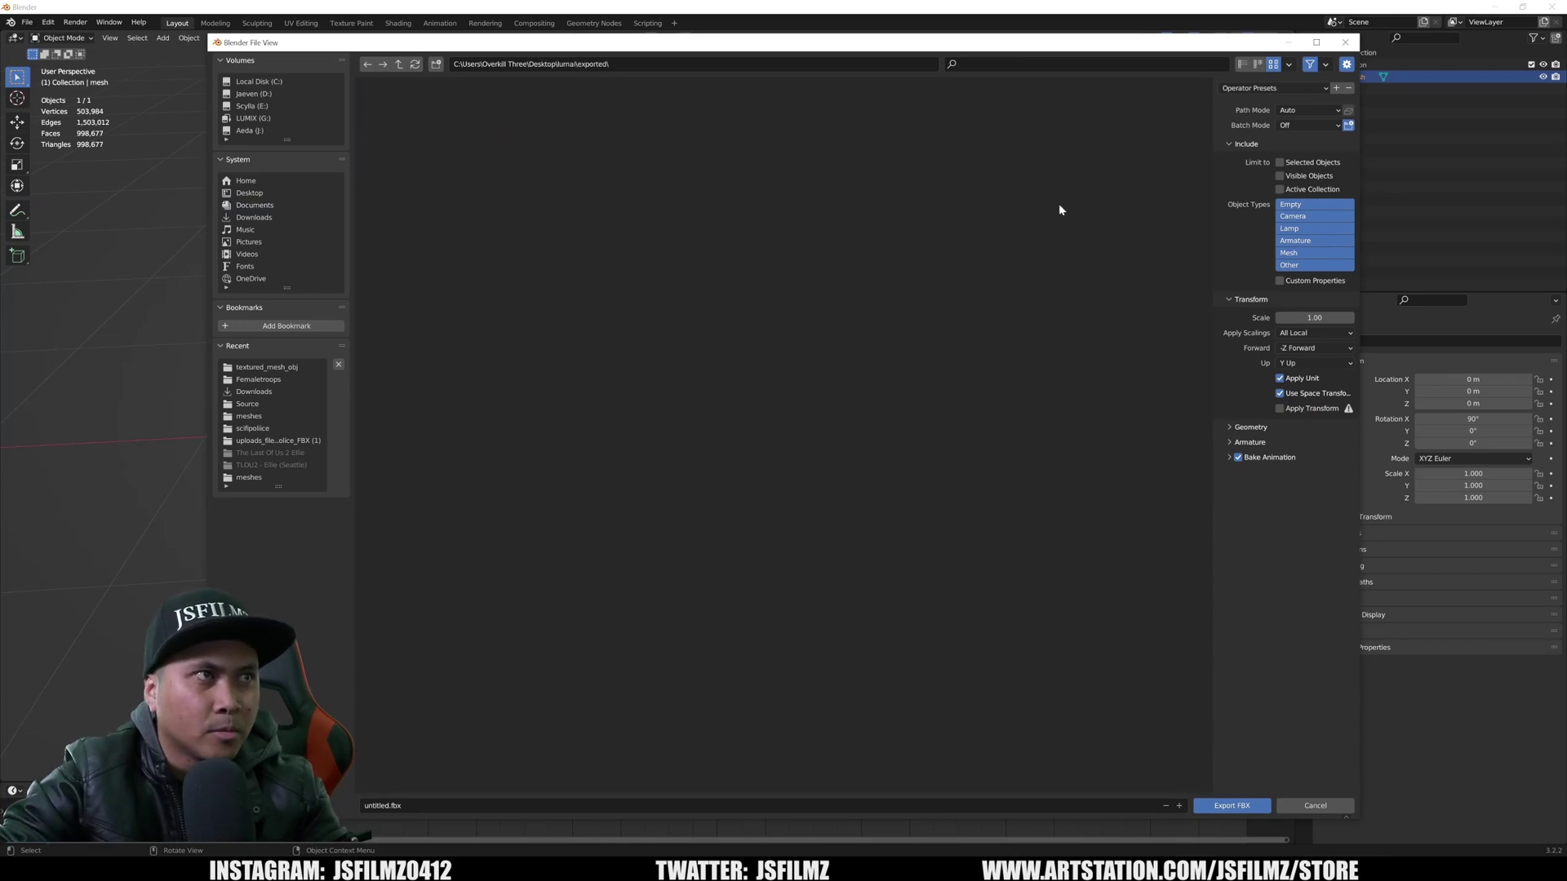
# Limit the FBX export's object types to Mesh and turn off Bake Animation.
pyautogui.click(1313, 253)
pyautogui.click(1229, 458)
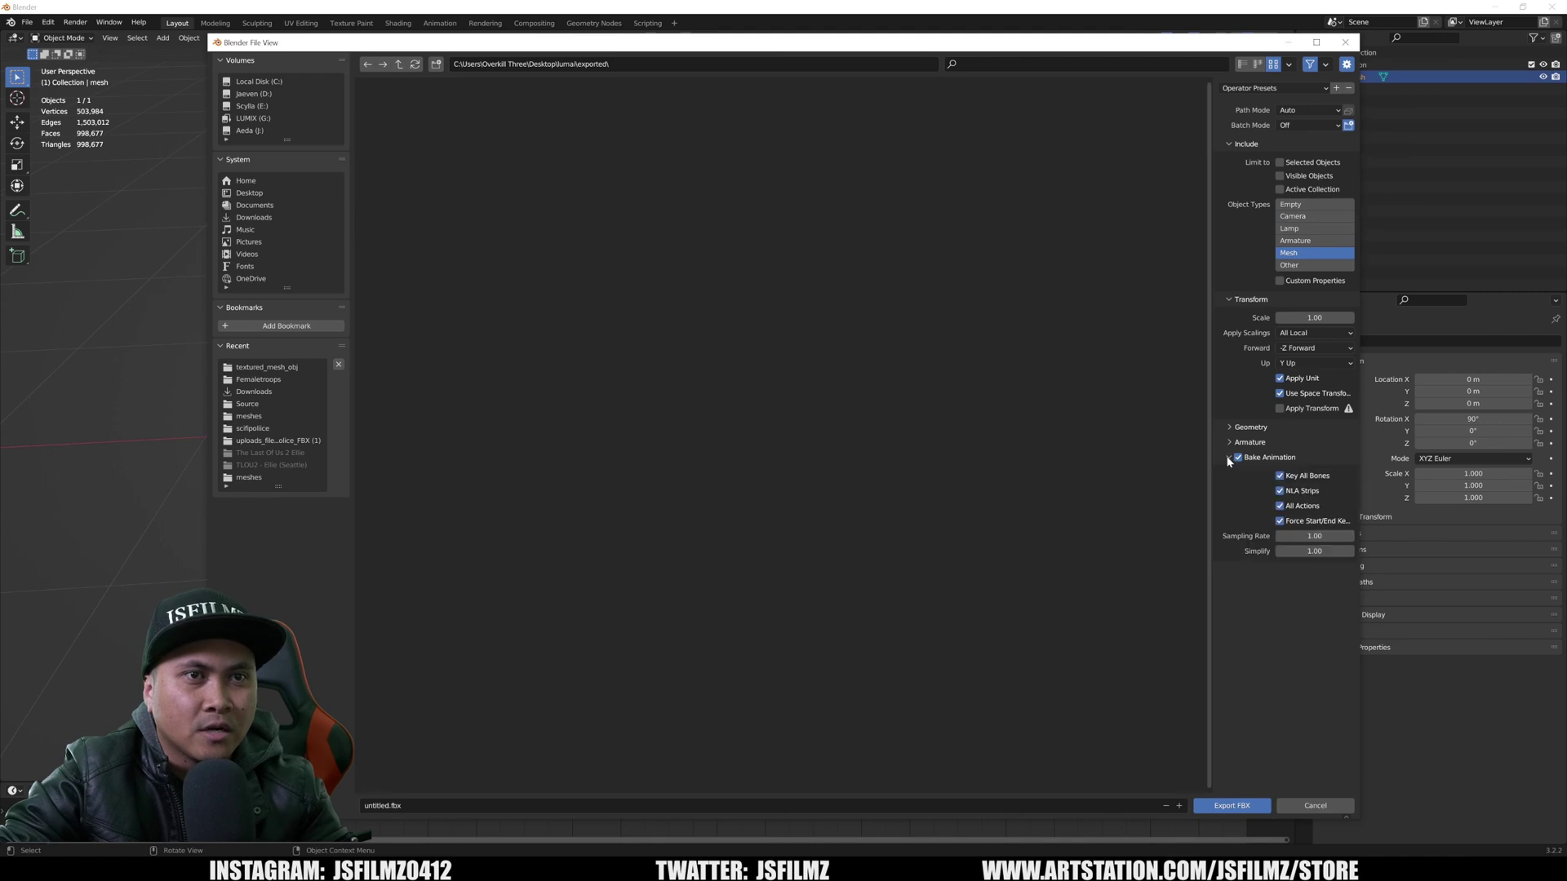
pyautogui.click(1237, 458)
pyautogui.click(1228, 457)
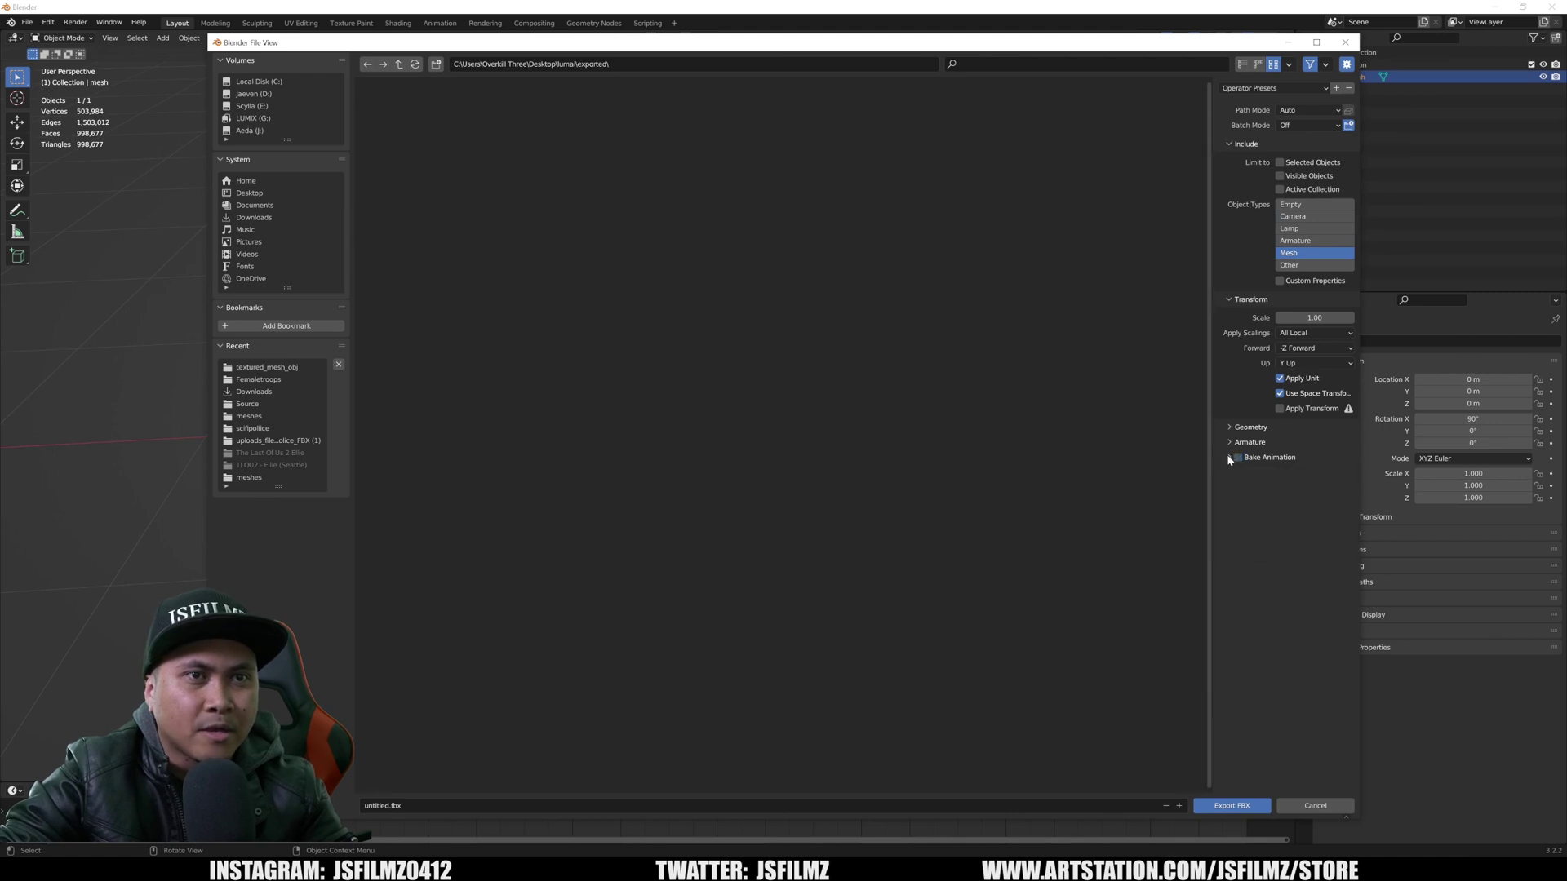
# Change the FBX export's Path Mode and export the mesh as untitled.fbx into the exported folder.
pyautogui.click(1278, 114)
pyautogui.click(1295, 194)
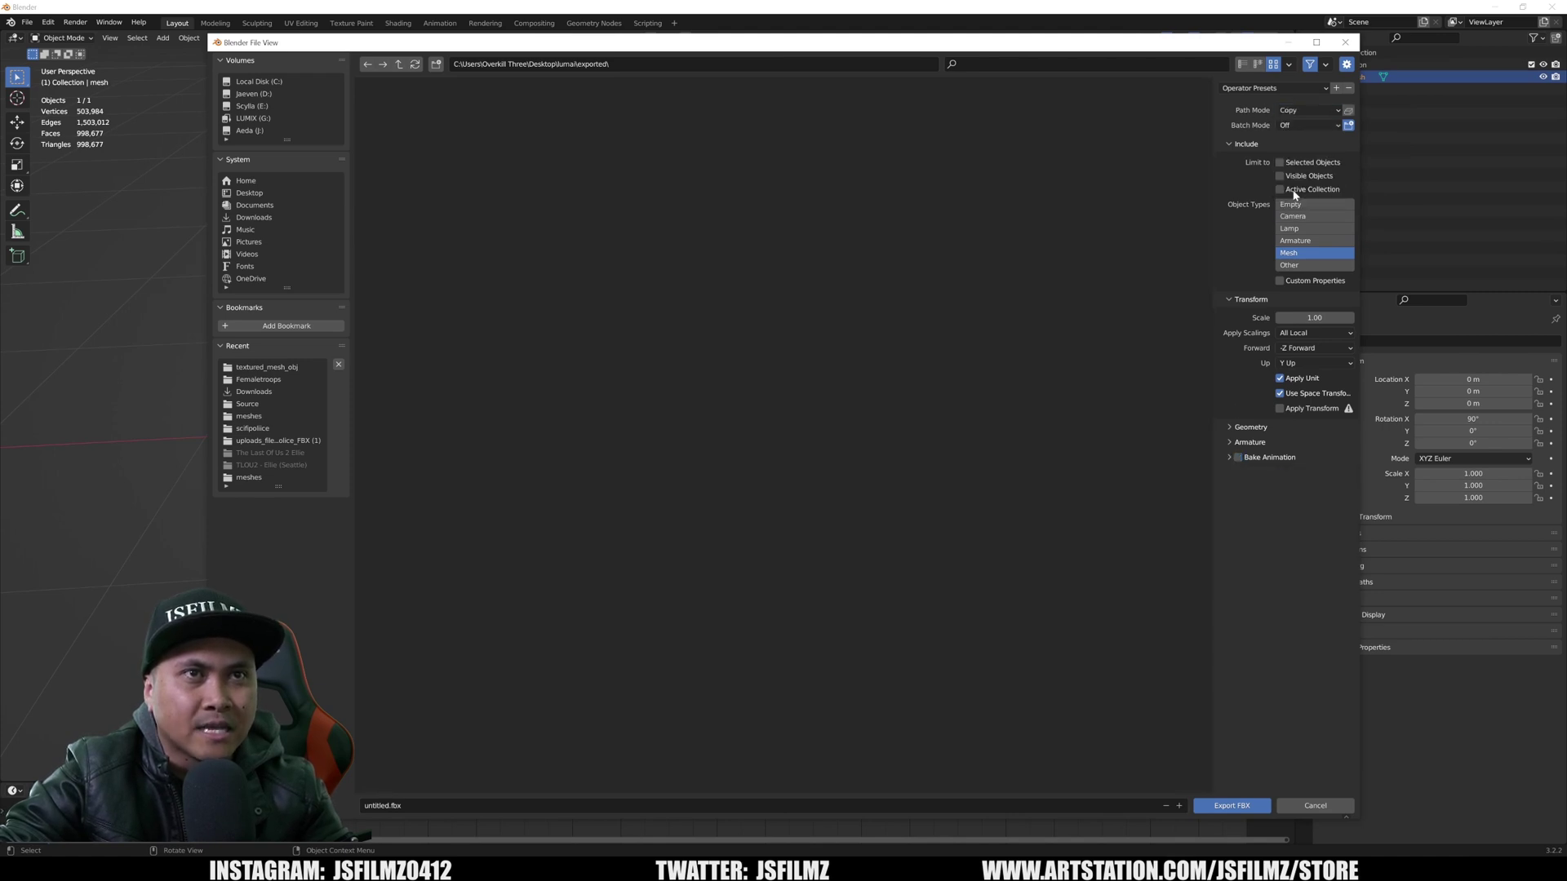
pyautogui.click(1232, 805)
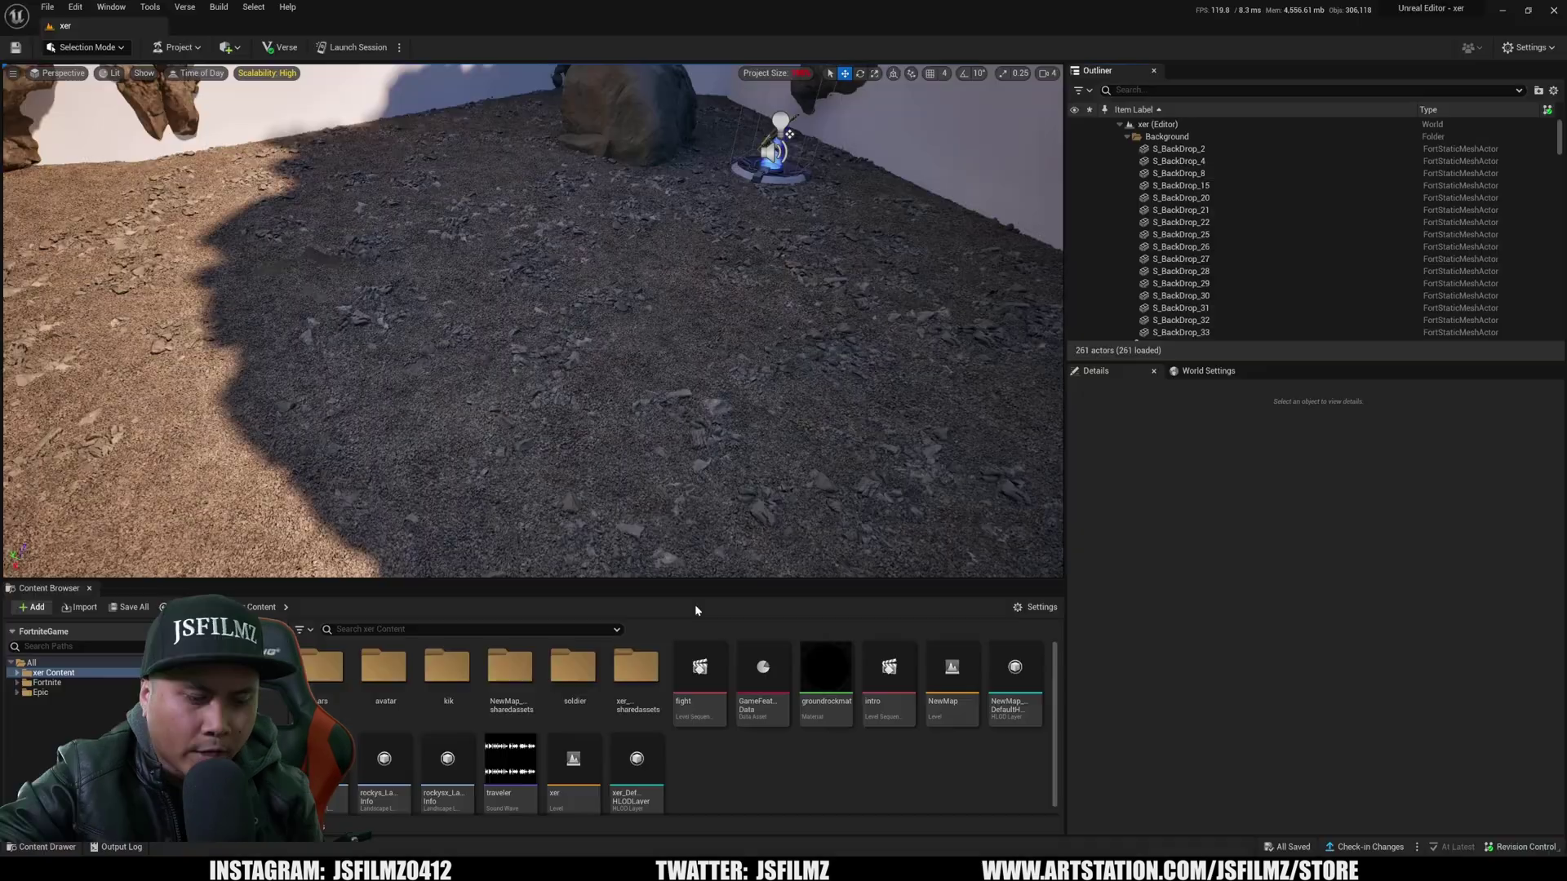
# Switch to the Unreal Editor and create and open a new folder named DJ in the xer Content folder.
pyautogui.scroll(-3, 725, 472)
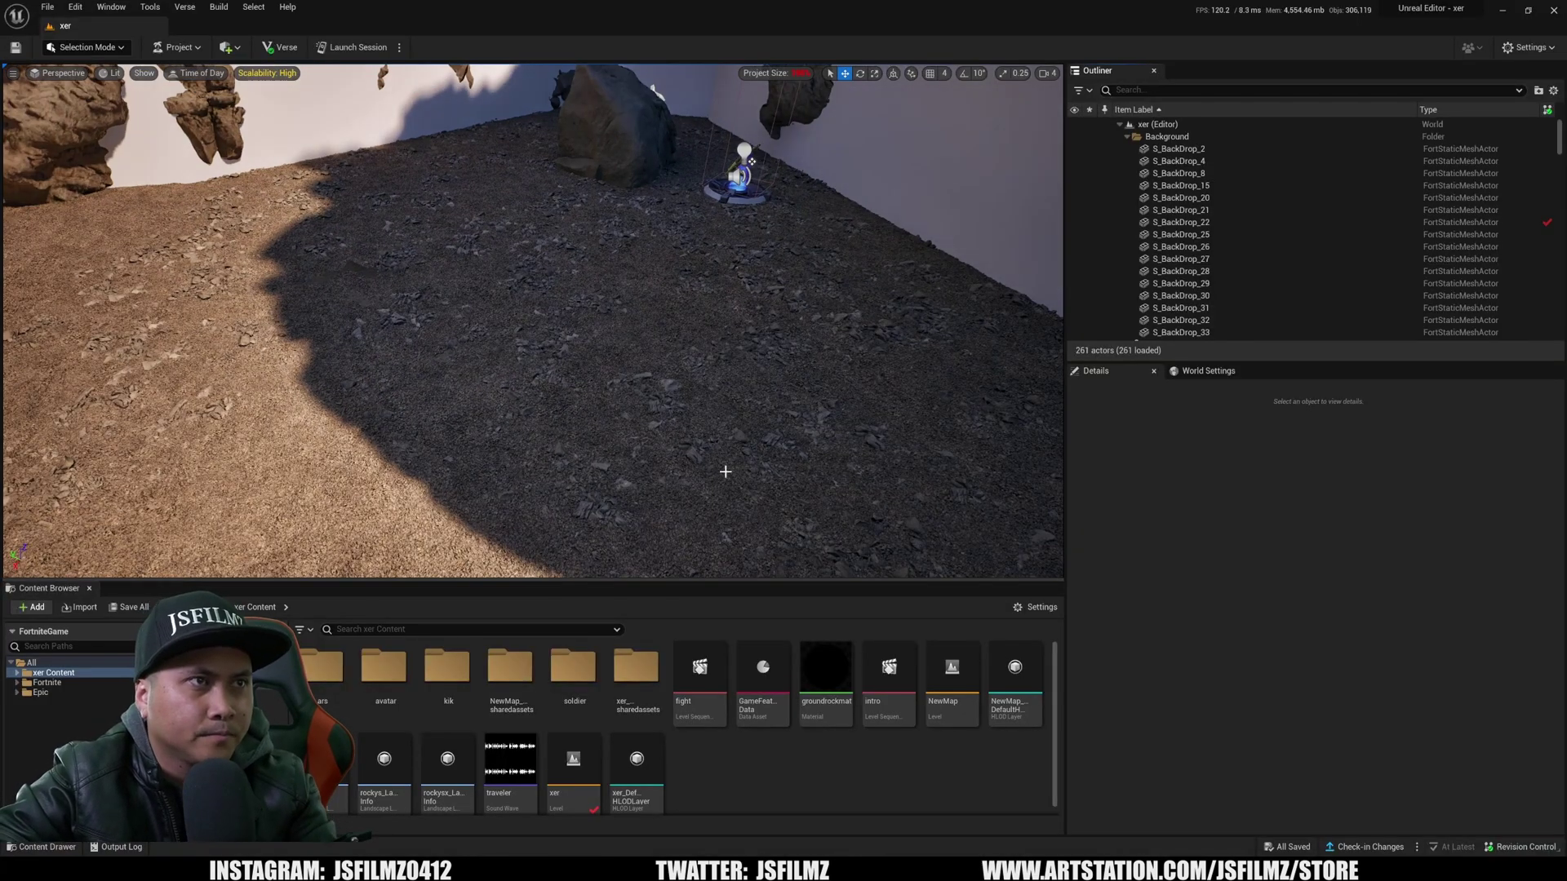
pyautogui.moveTo(725, 472); pyautogui.dragTo(420, 593, button='right')
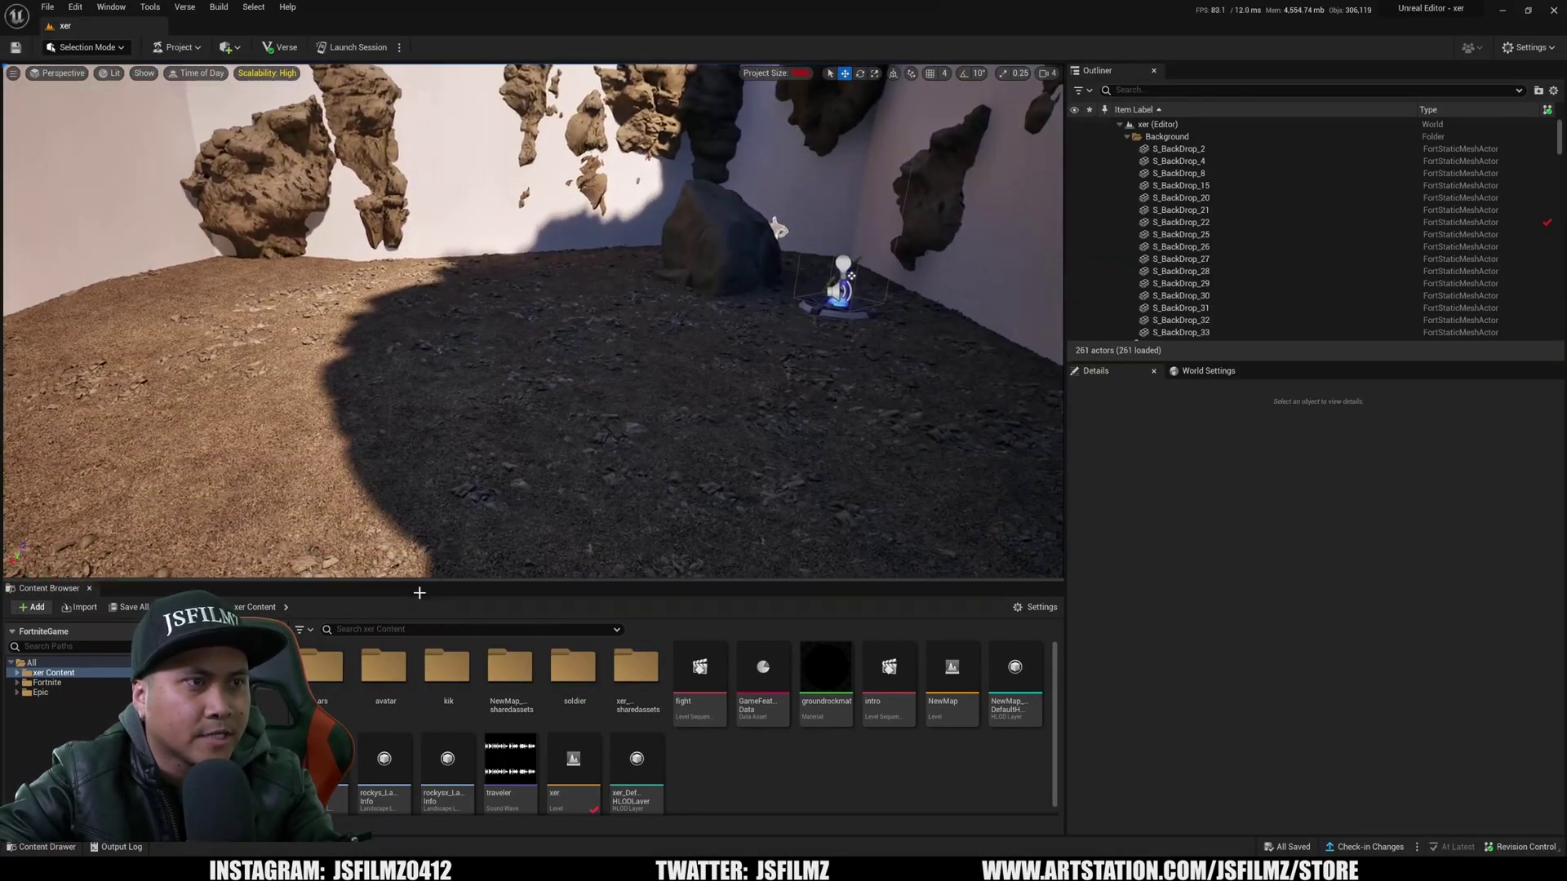
pyautogui.moveTo(757, 654)
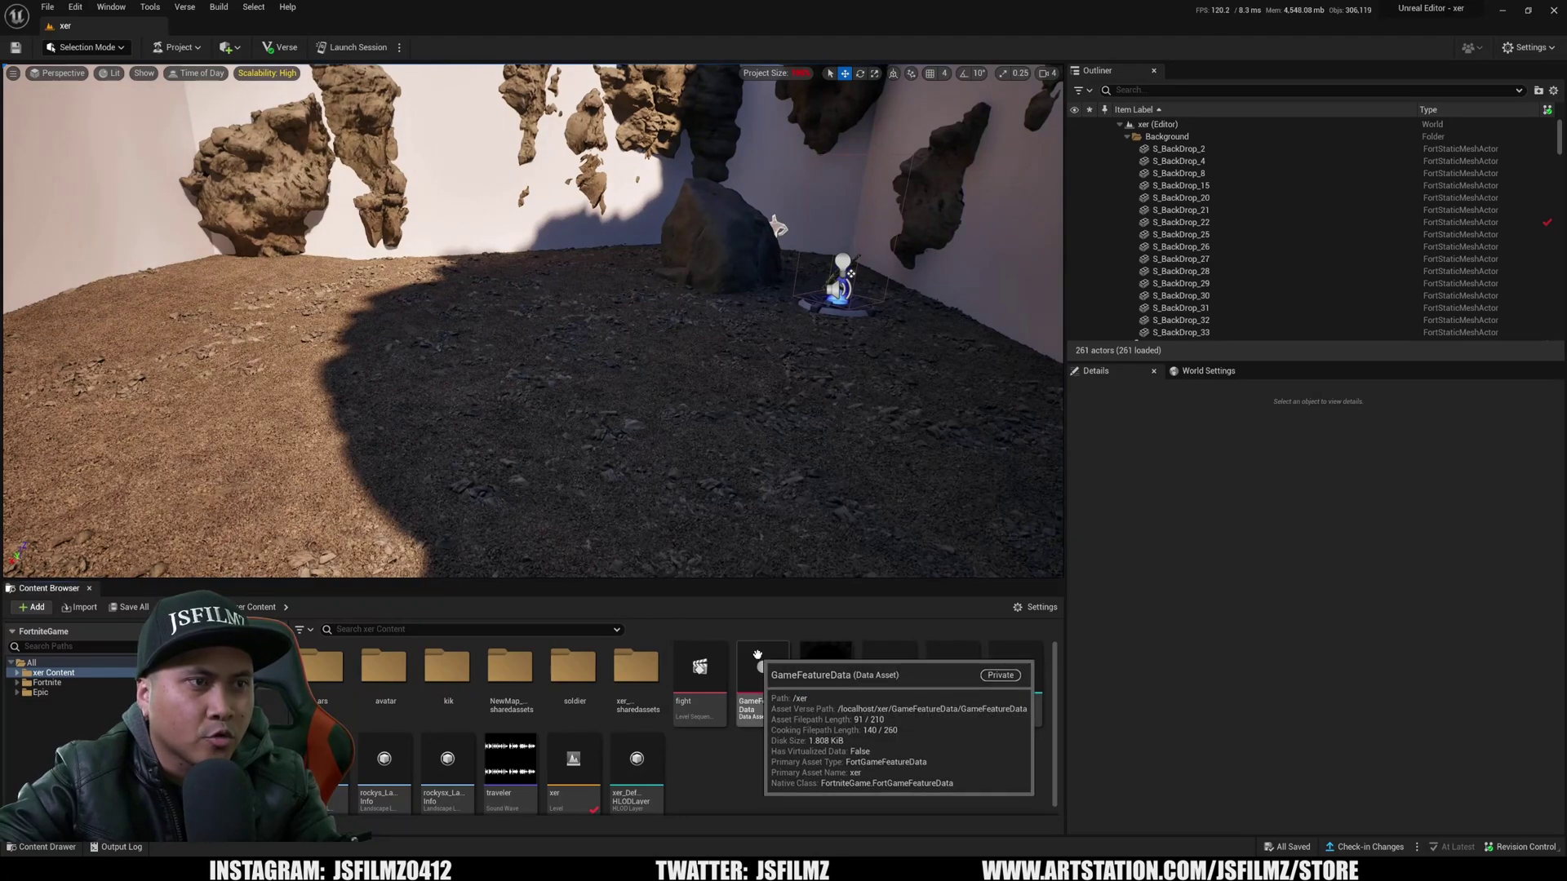
pyautogui.rightClick(712, 779)
pyautogui.click(767, 511)
pyautogui.write('DJ')
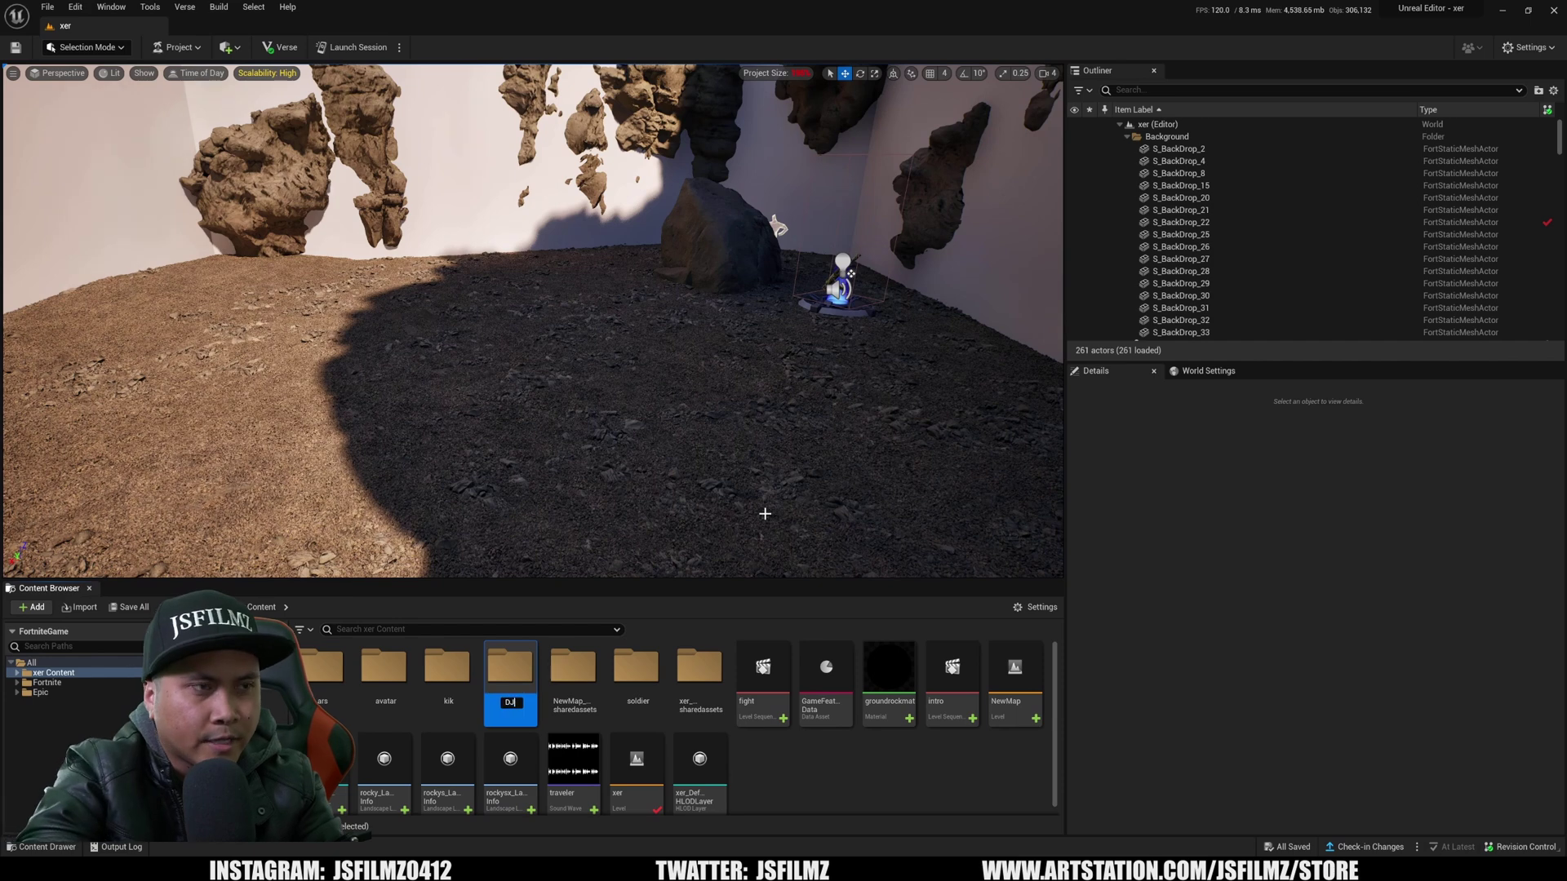
pyautogui.press('Return')
pyautogui.press('Return')
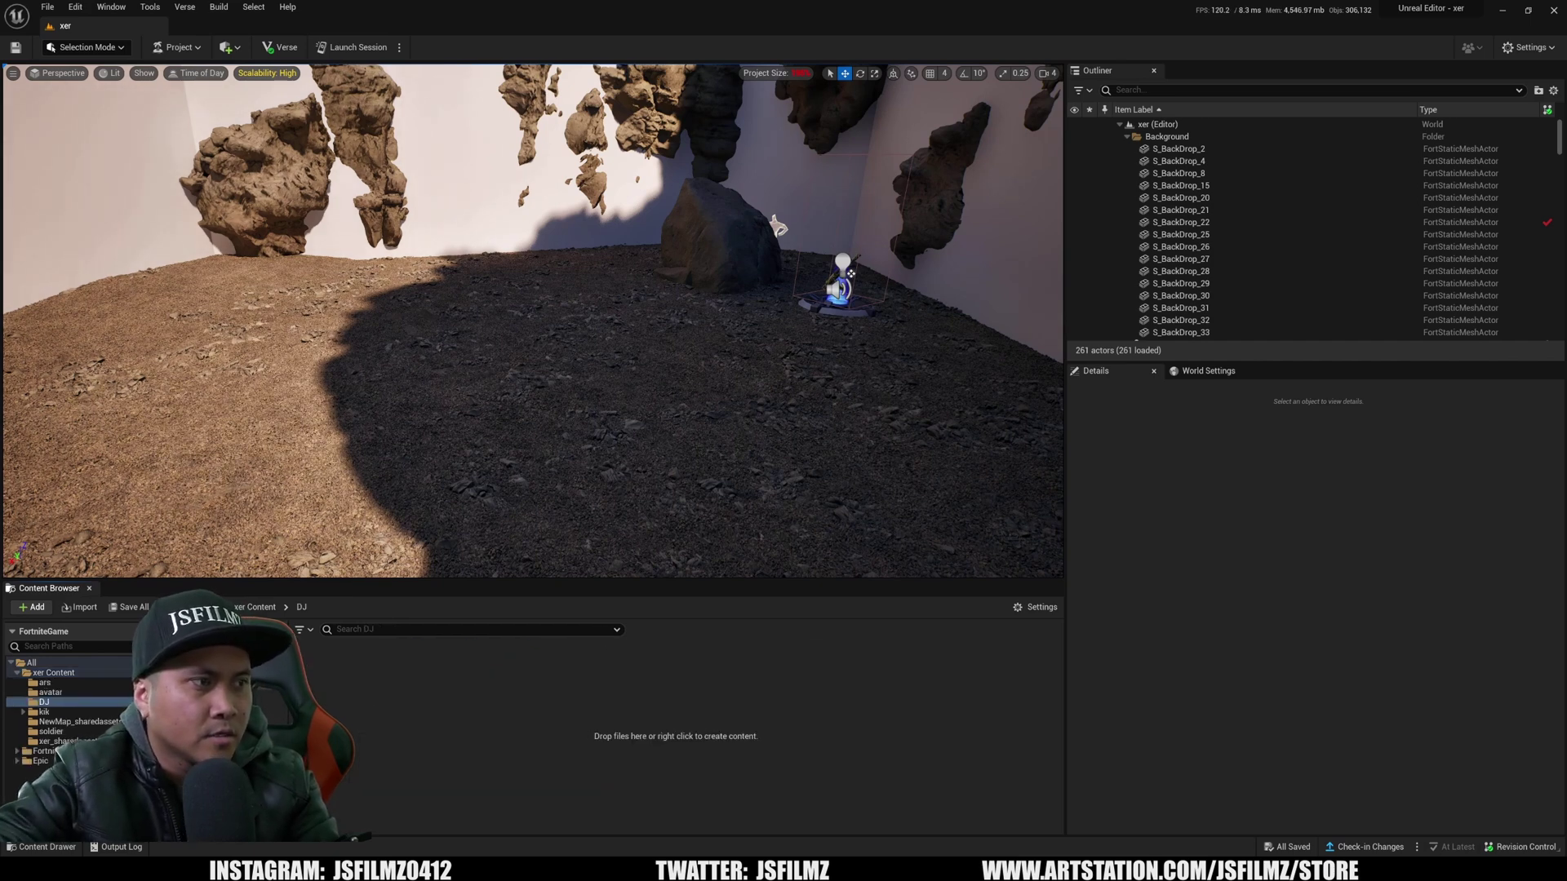
# Switch to File Explorer and open the exported folder inside the Desktop's lumai folder.
pyautogui.click(119, 868)
pyautogui.click(719, 367)
pyautogui.click(720, 359)
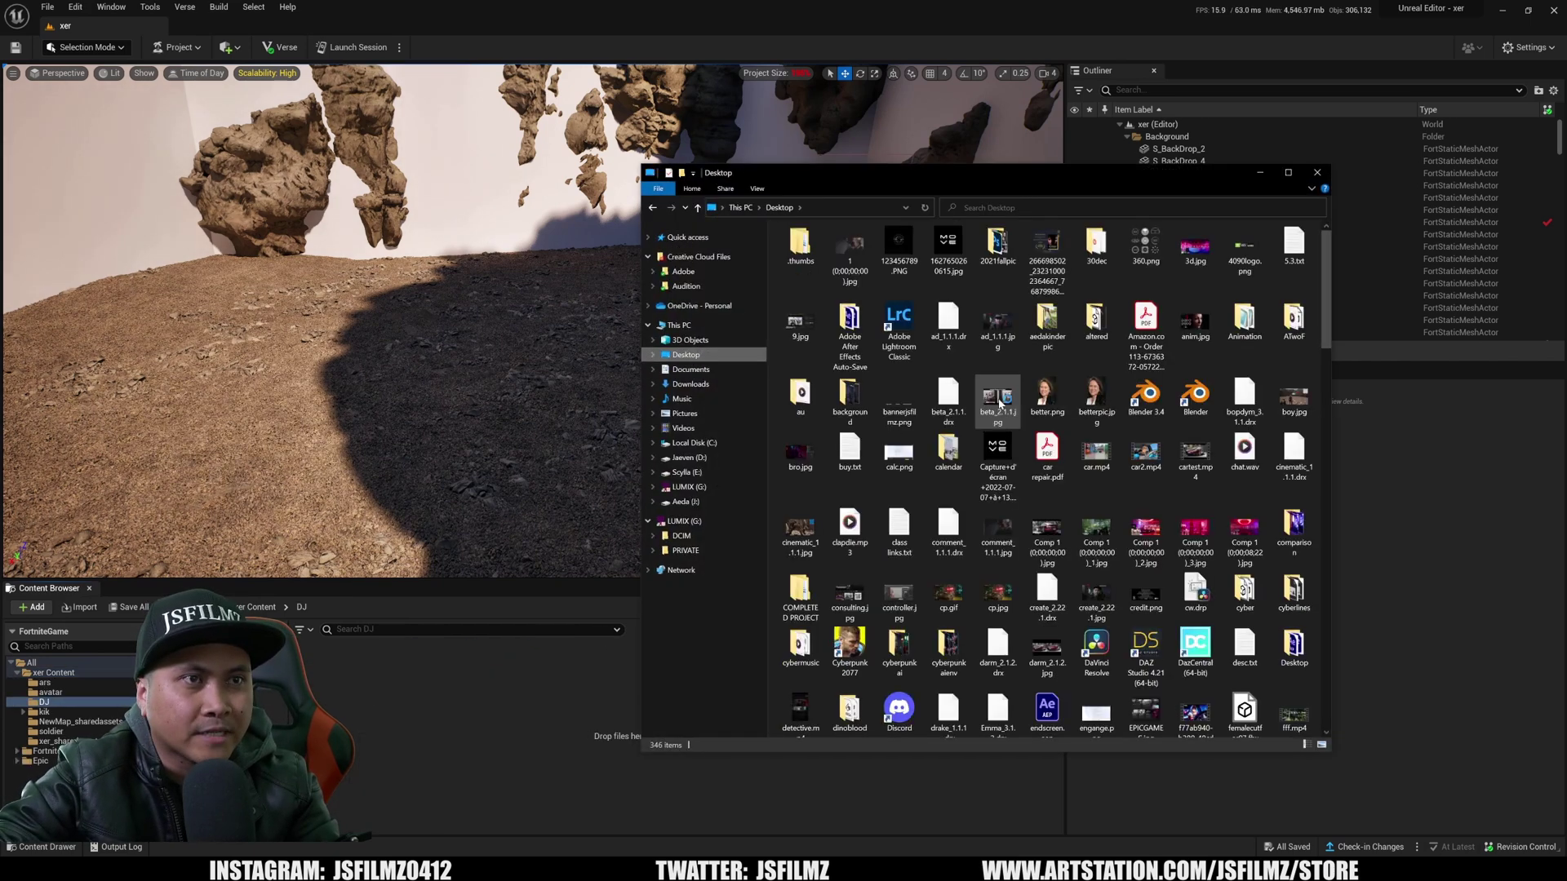
pyautogui.doubleClick(1095, 439)
pyautogui.moveTo(881, 229); pyautogui.dragTo(1023, 229)
pyautogui.doubleClick(814, 249)
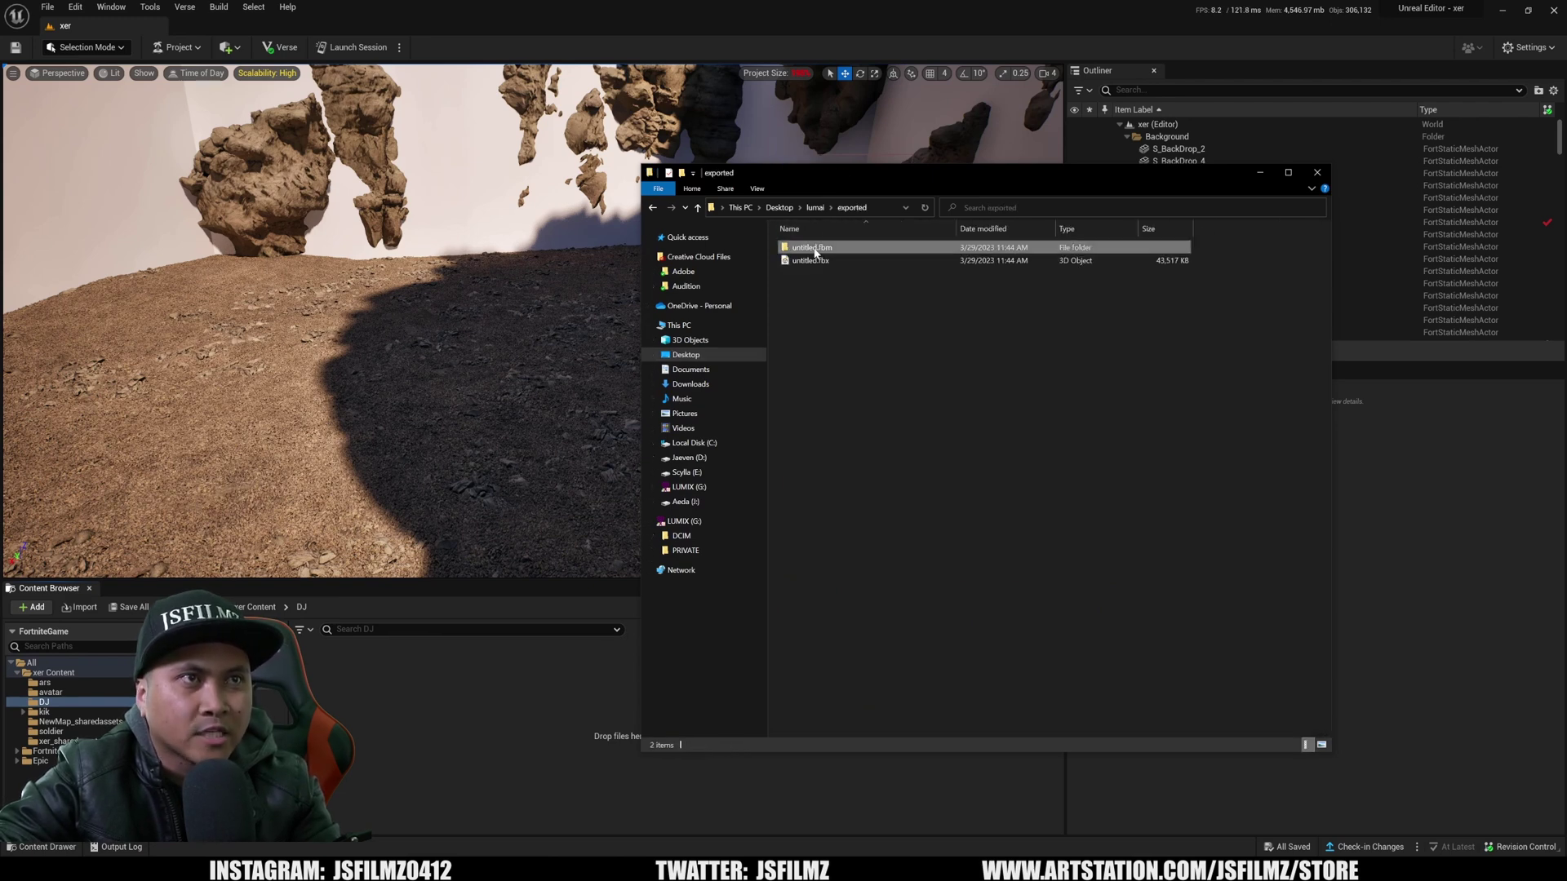
# Rename untitled.fbx as djrock, keeping the FBX extension.
pyautogui.click(839, 261)
pyautogui.click(819, 262)
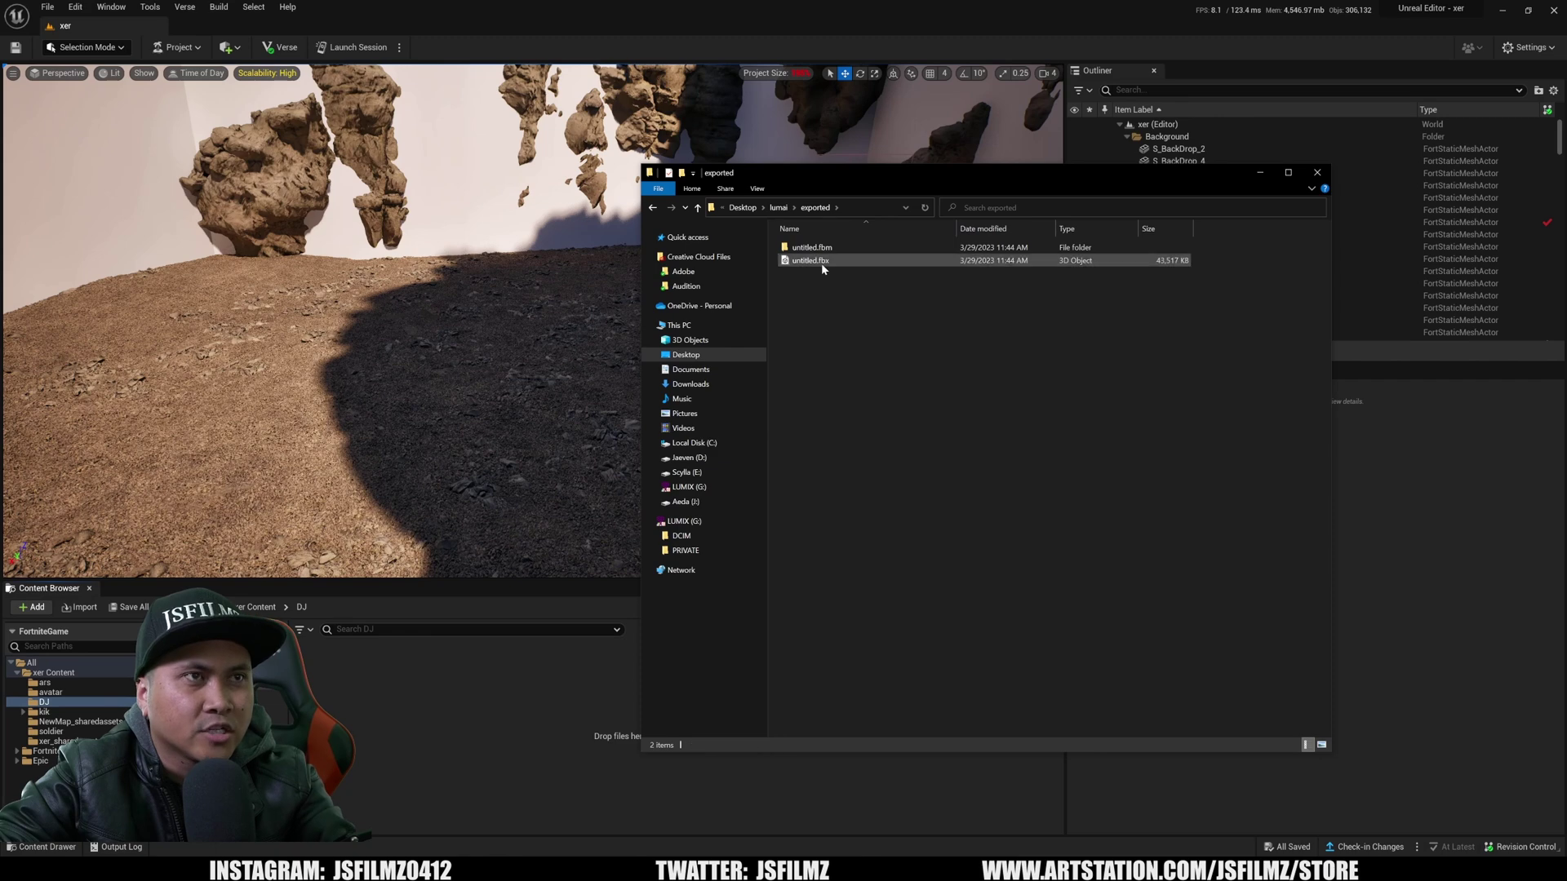
pyautogui.write('djrock')
pyautogui.press('Return')
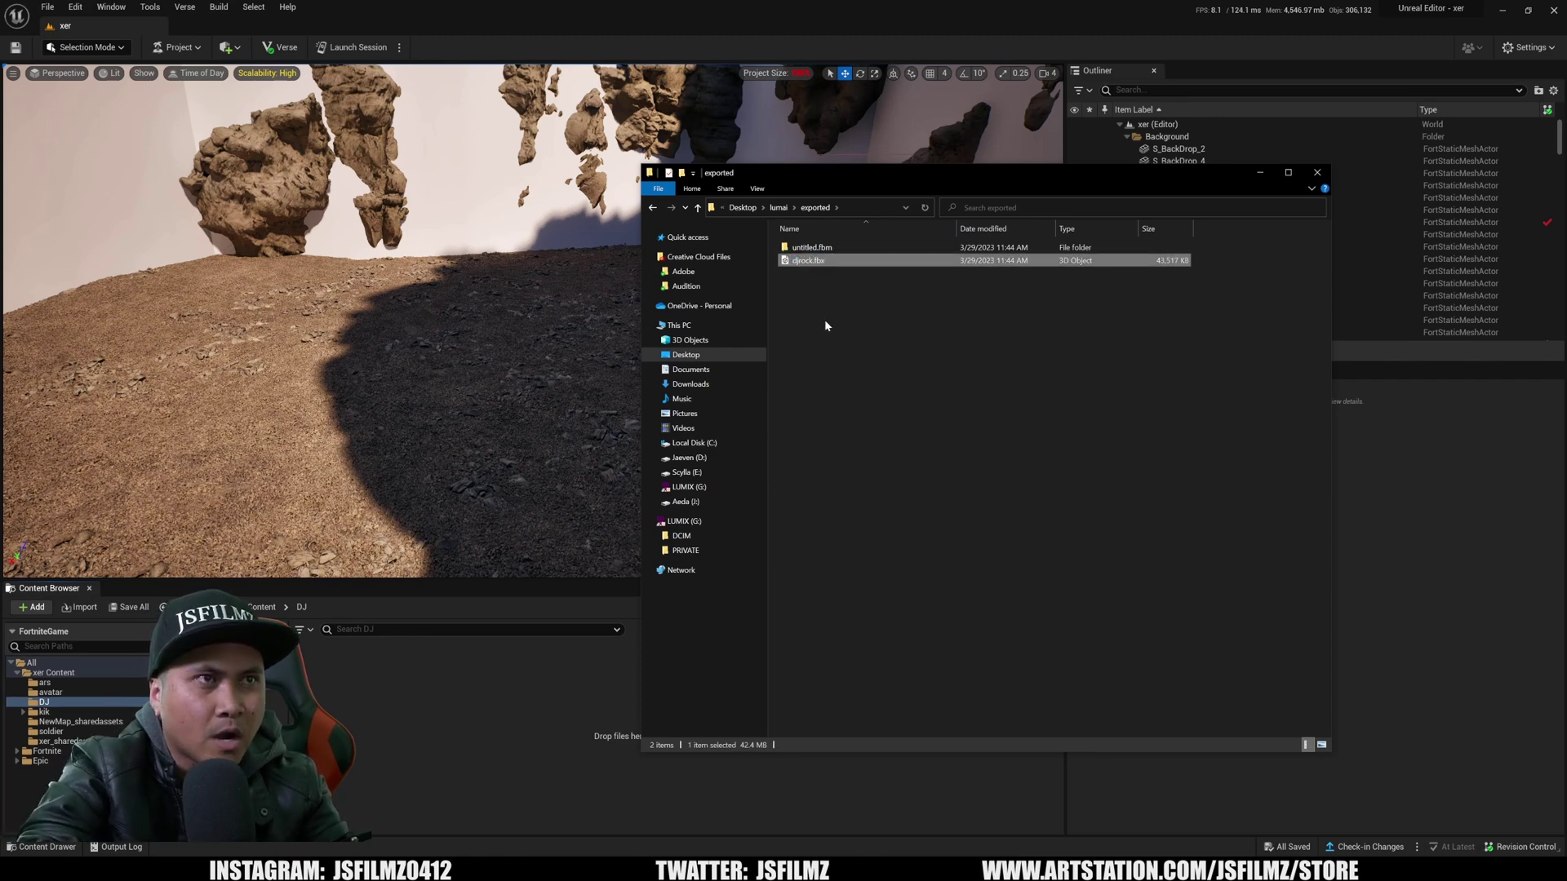
# Import djrock.fbx into the DJ folder as a static mesh with the default import options, and clear and dismiss the message log.
pyautogui.moveTo(815, 262); pyautogui.dragTo(356, 699)
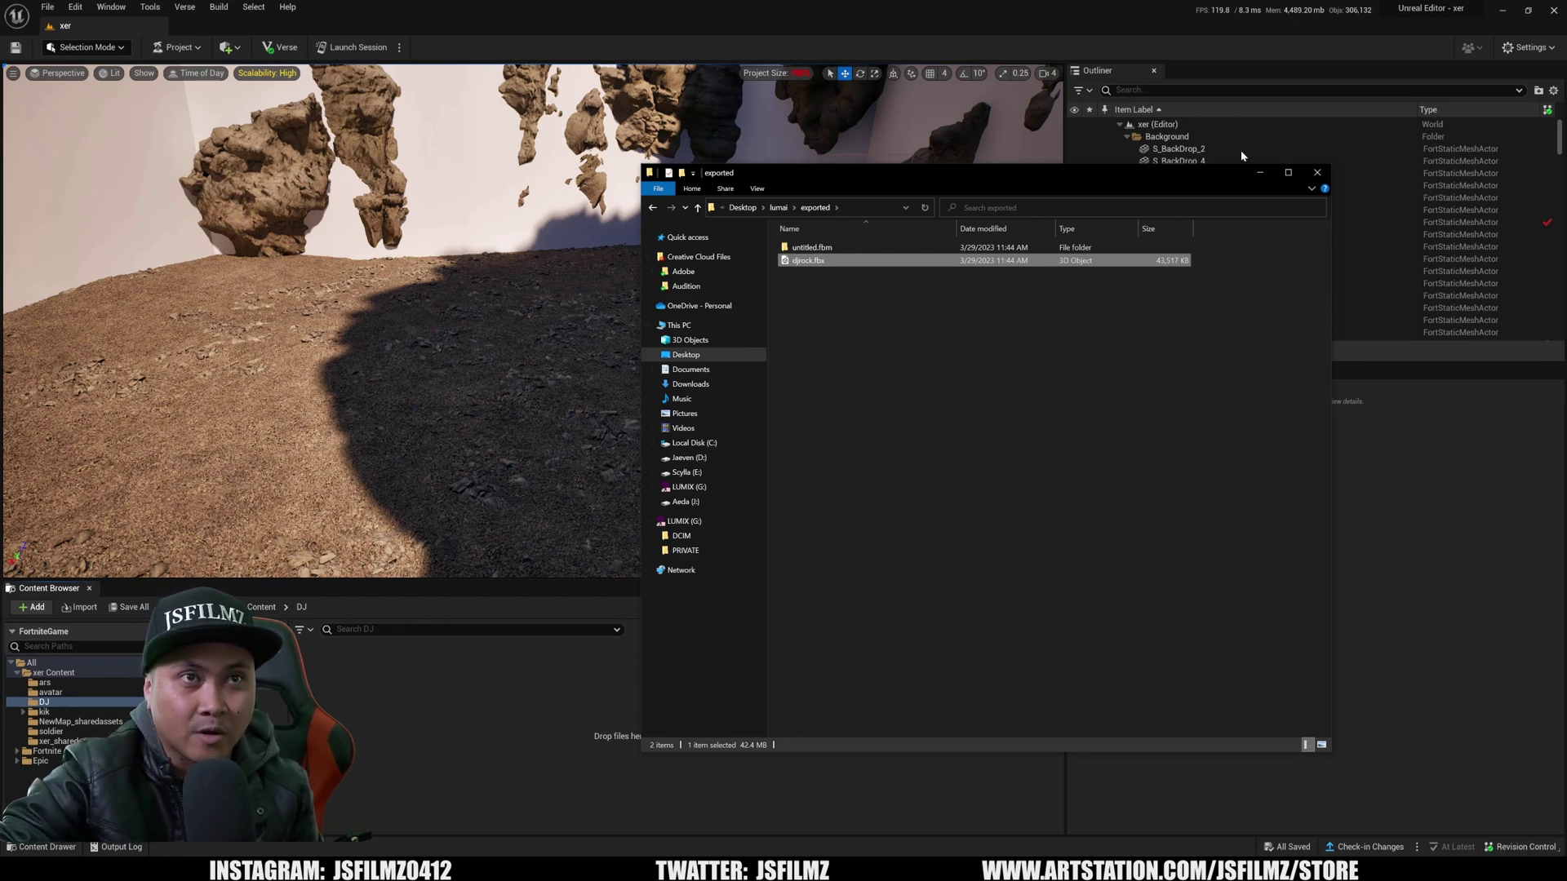
pyautogui.click(1258, 173)
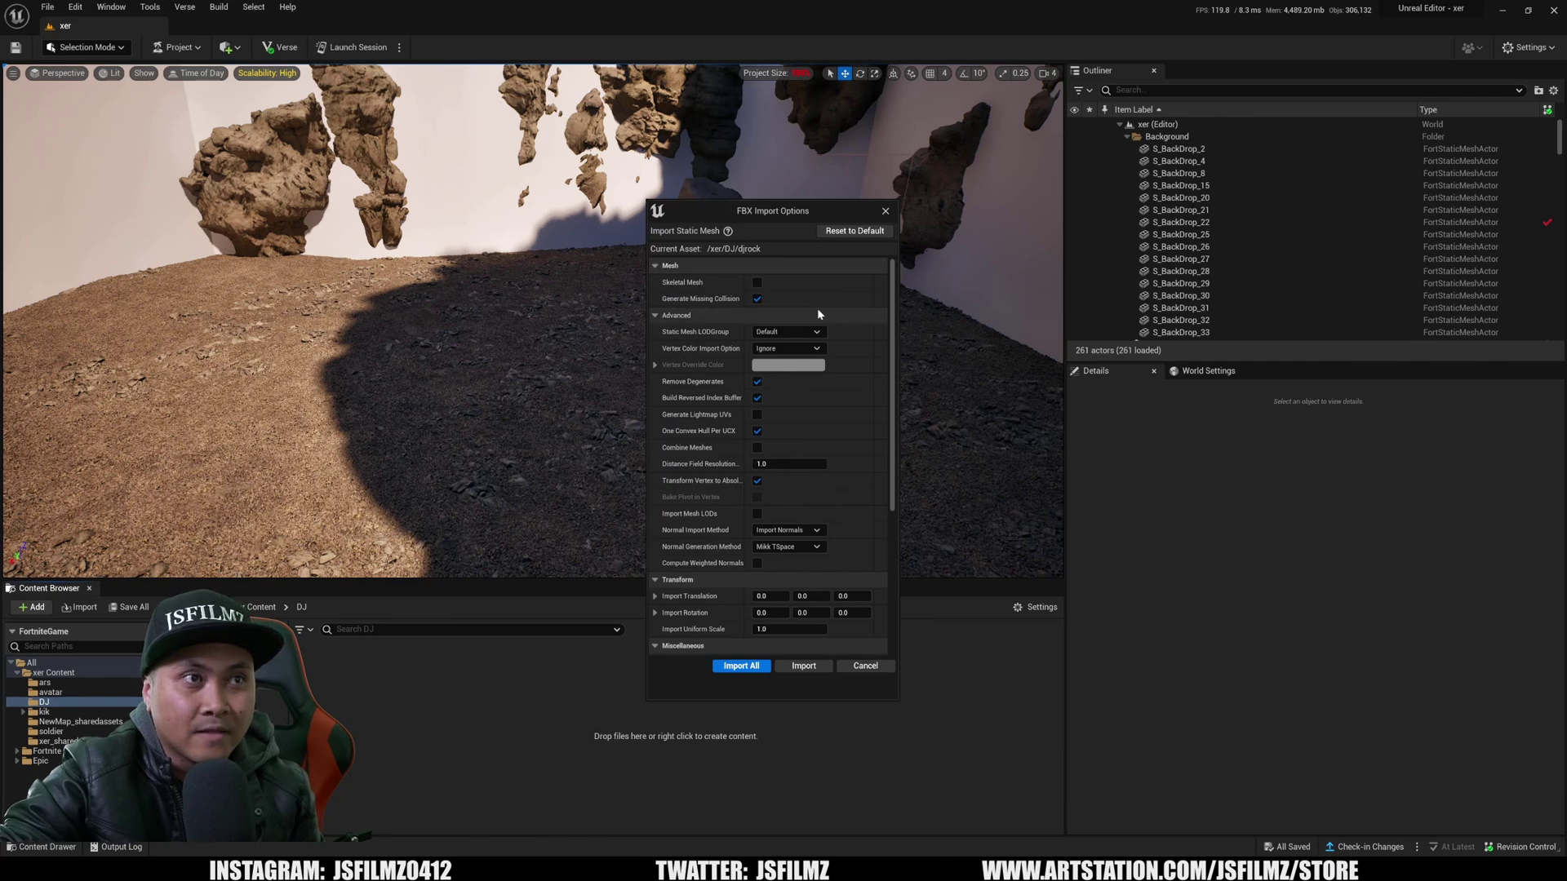
pyautogui.click(795, 667)
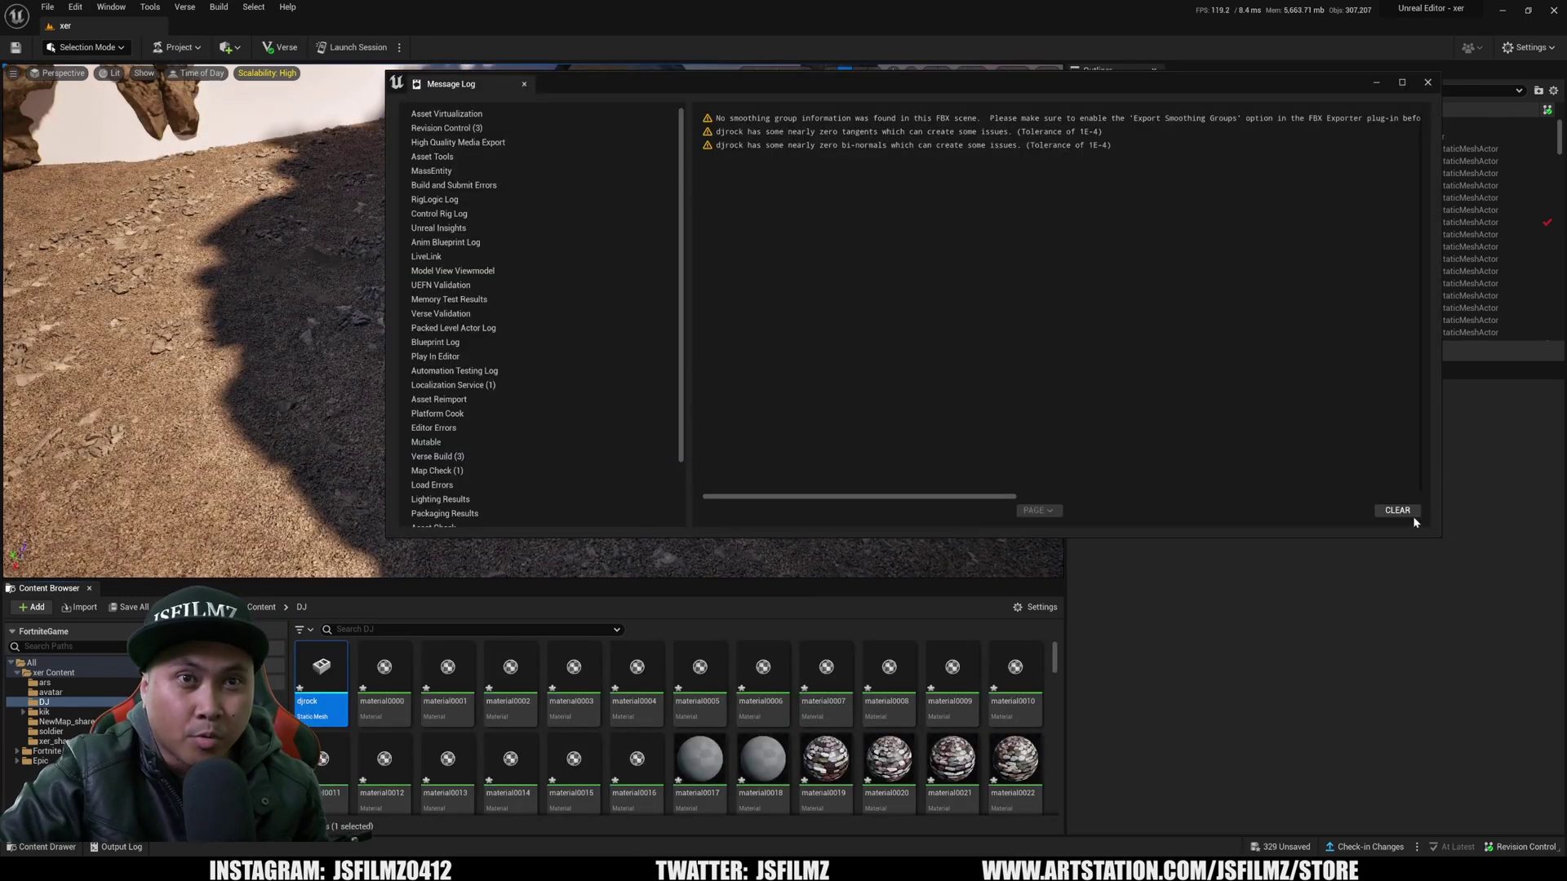
pyautogui.click(1397, 510)
pyautogui.click(1427, 82)
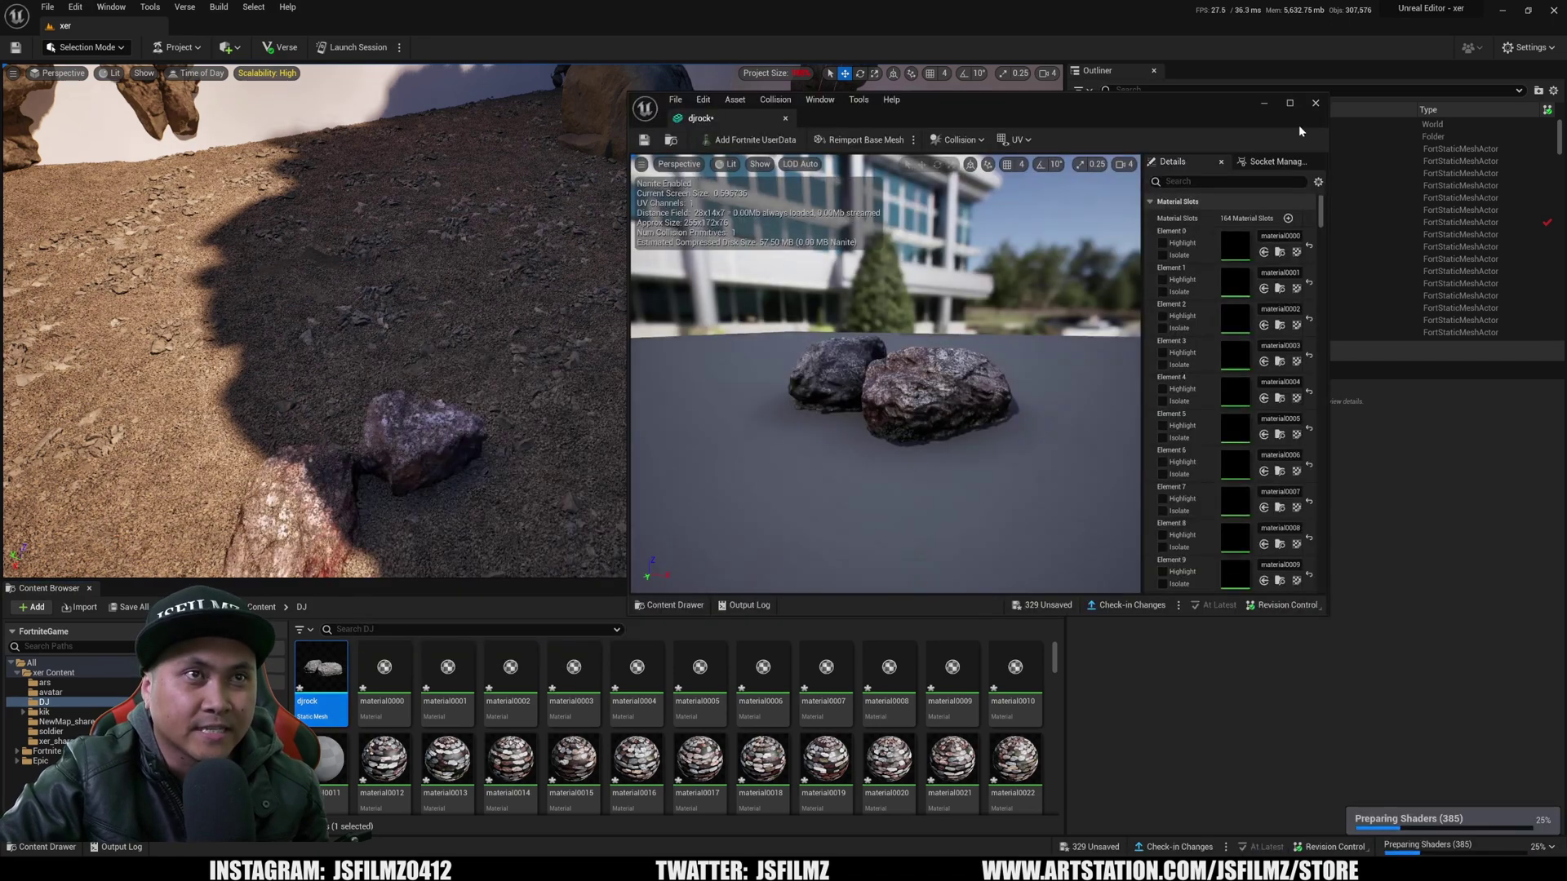
# Examine the imported djrock mesh up close and the node graph of its material0000, without applying any material changes.
pyautogui.click(1293, 104)
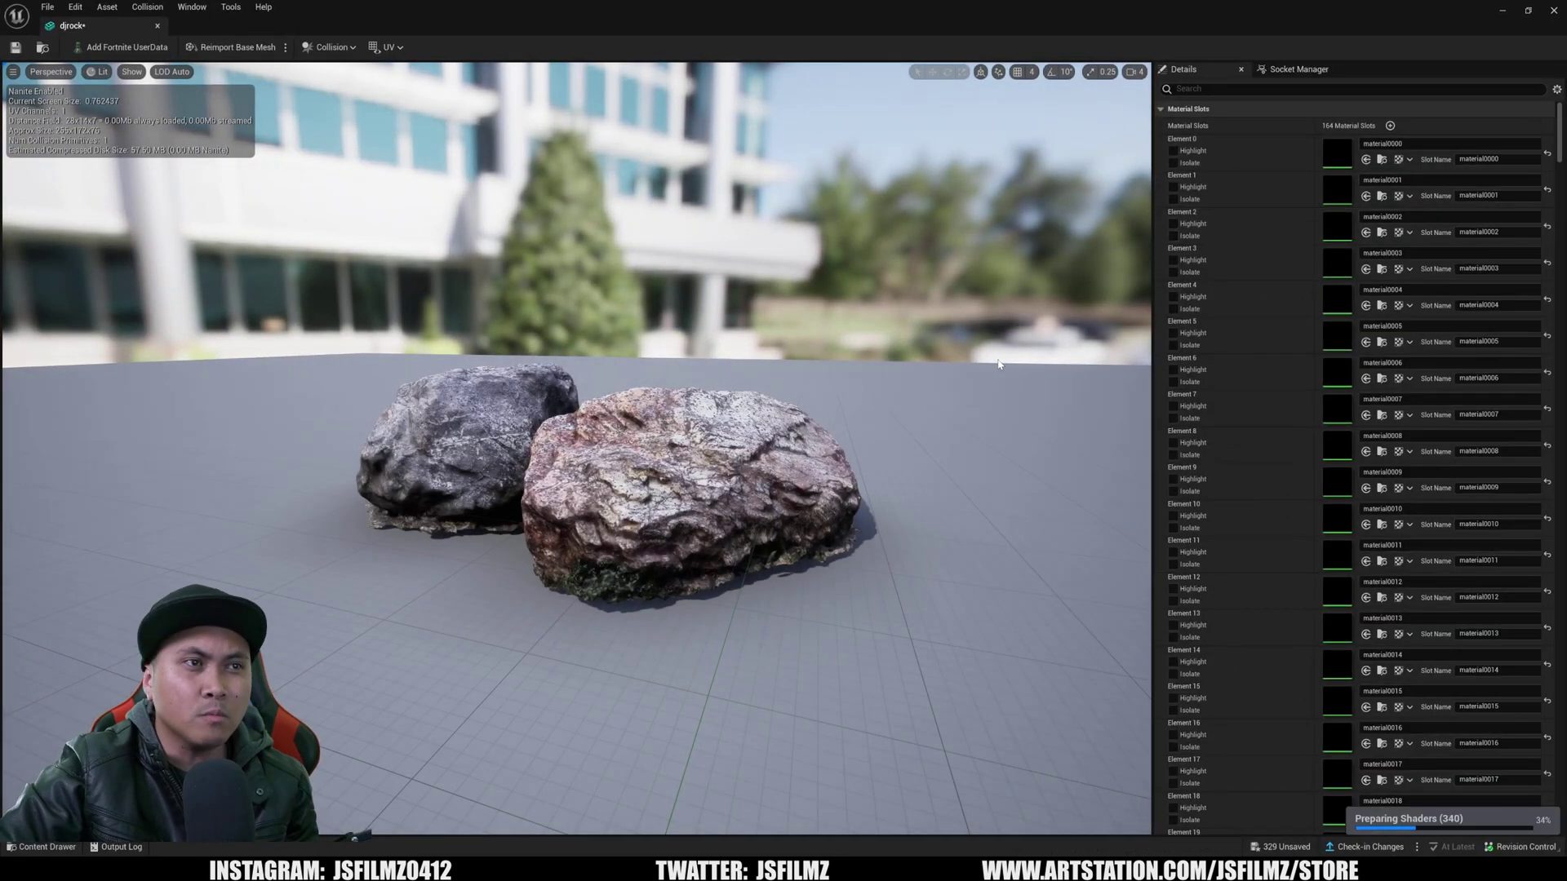
pyautogui.scroll(3, 904, 506)
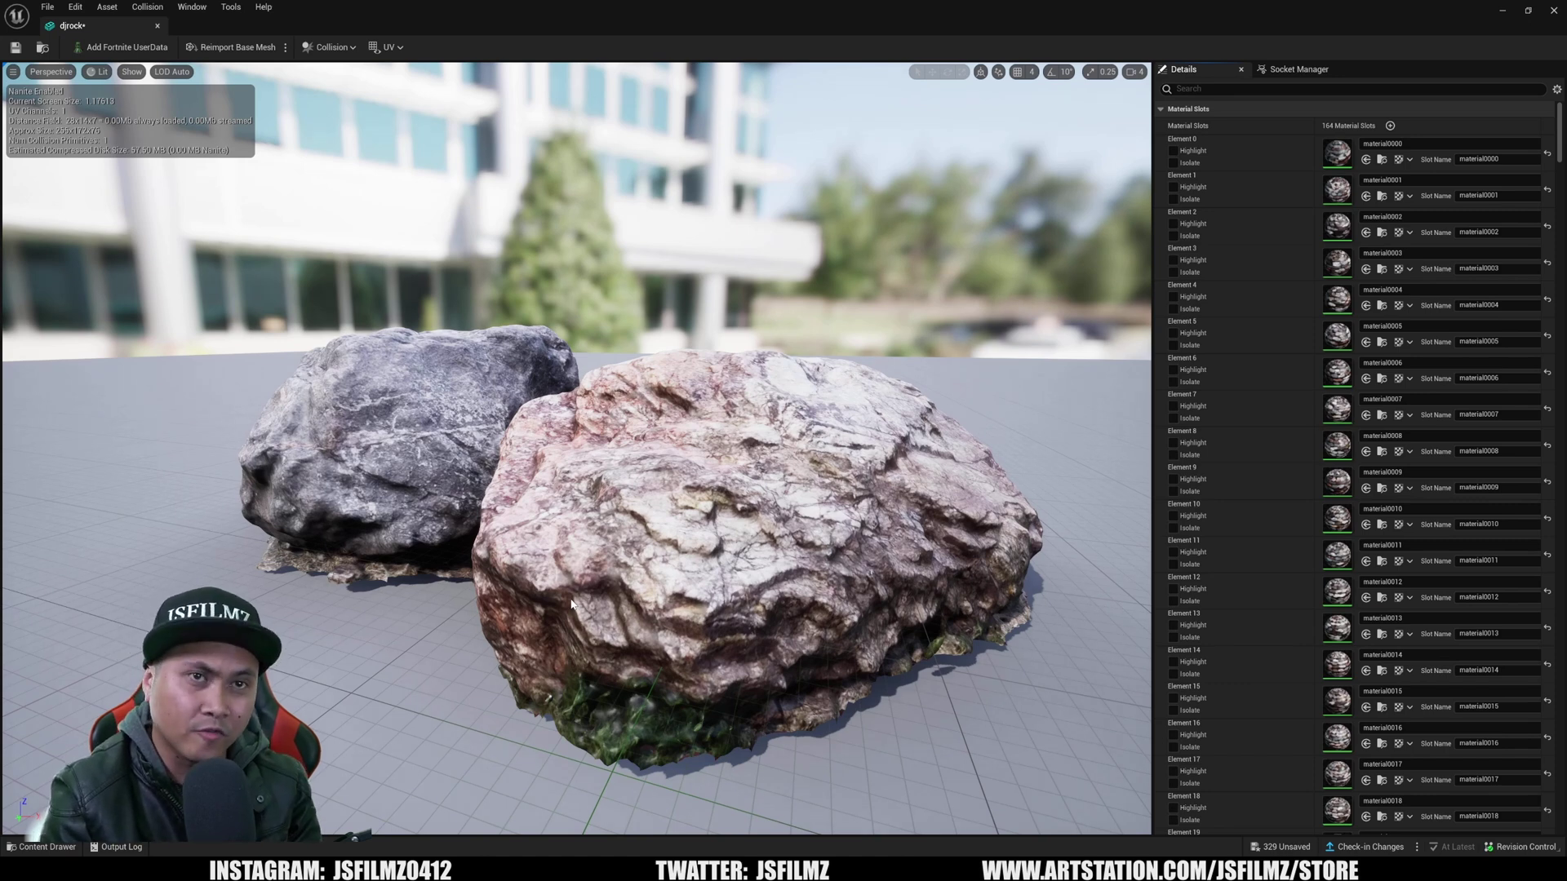
pyautogui.doubleClick(1336, 152)
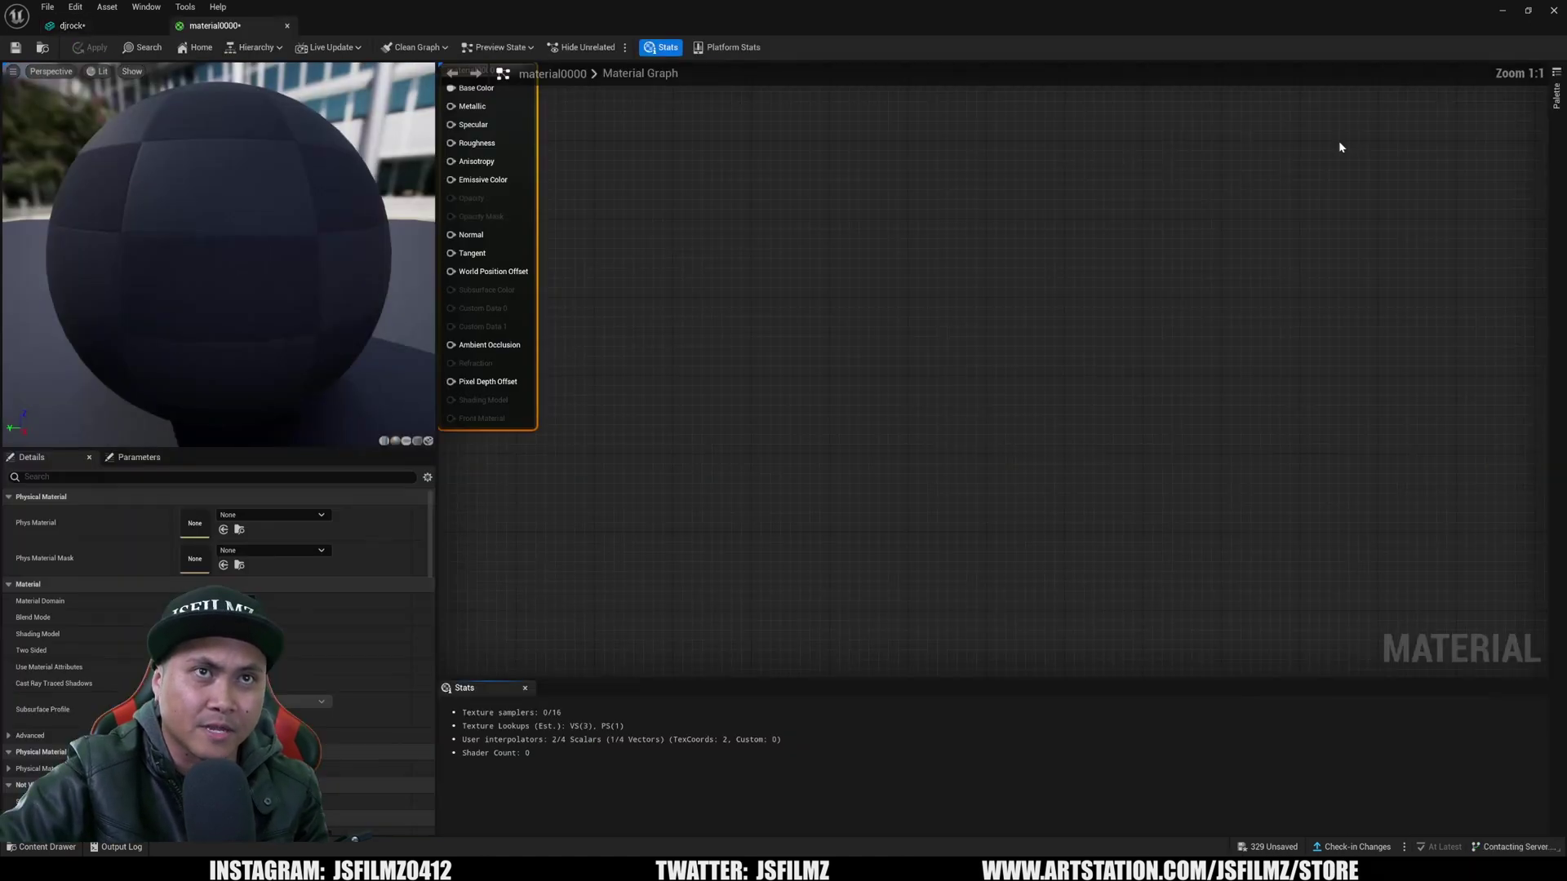
pyautogui.moveTo(822, 299); pyautogui.dragTo(743, 288)
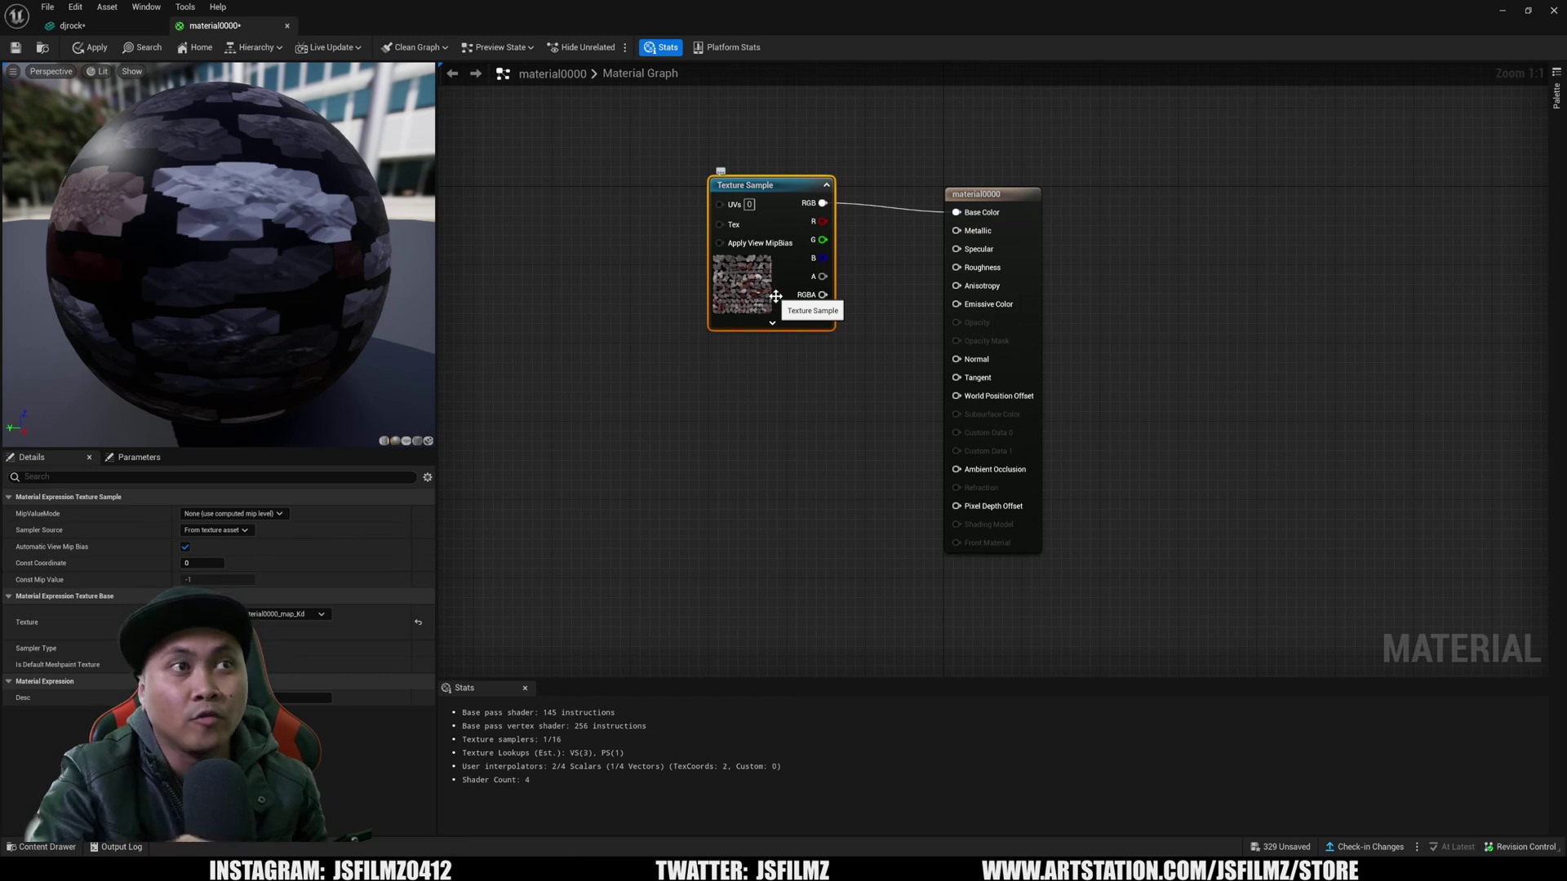
pyautogui.click(1553, 11)
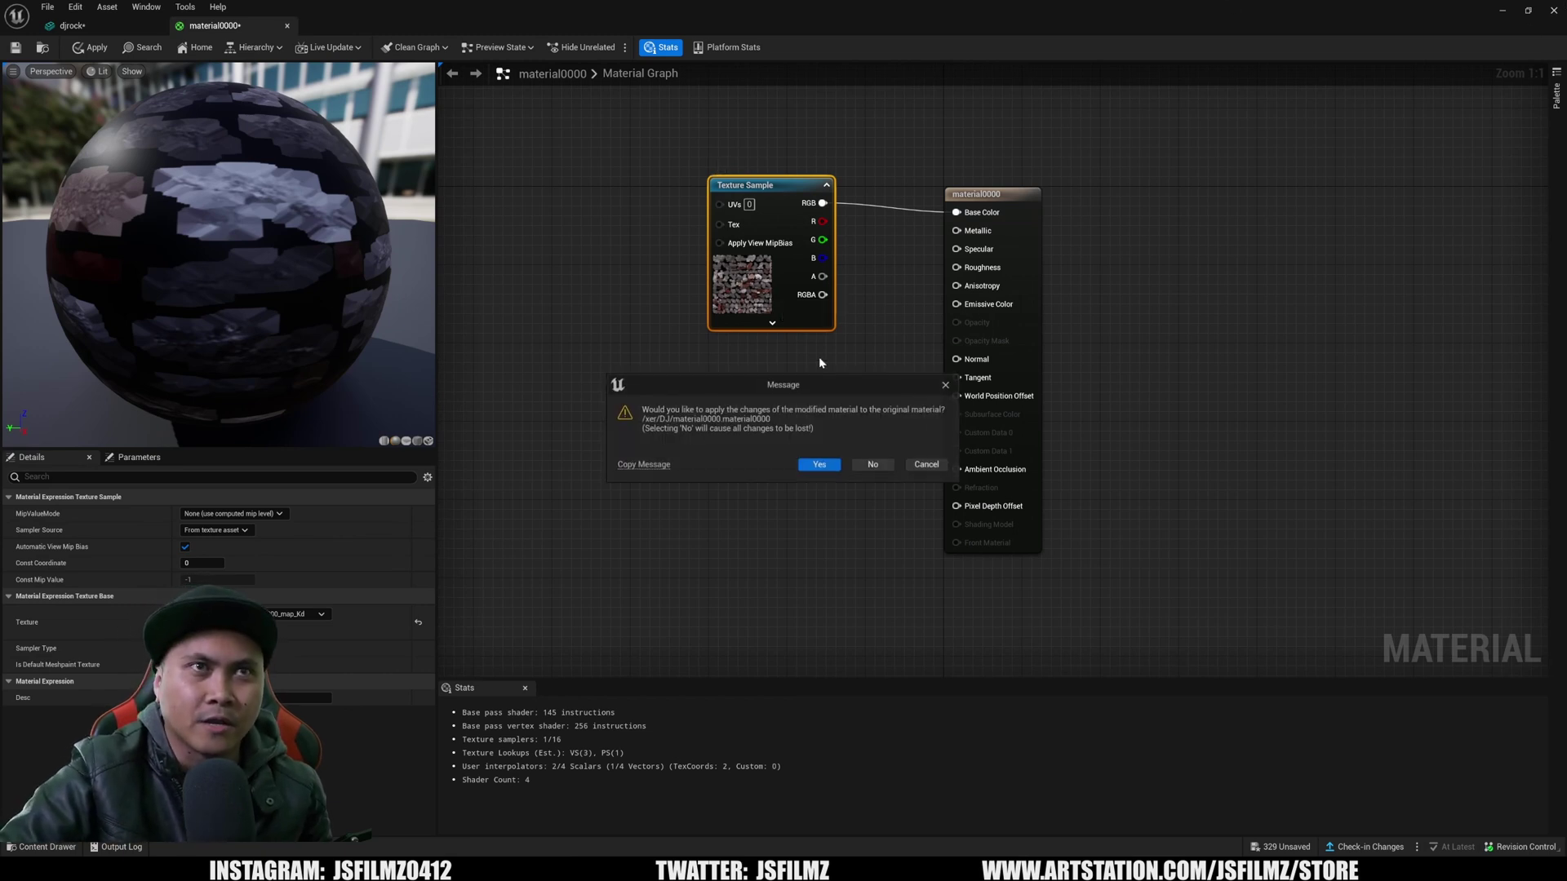
pyautogui.click(927, 465)
pyautogui.click(1506, 9)
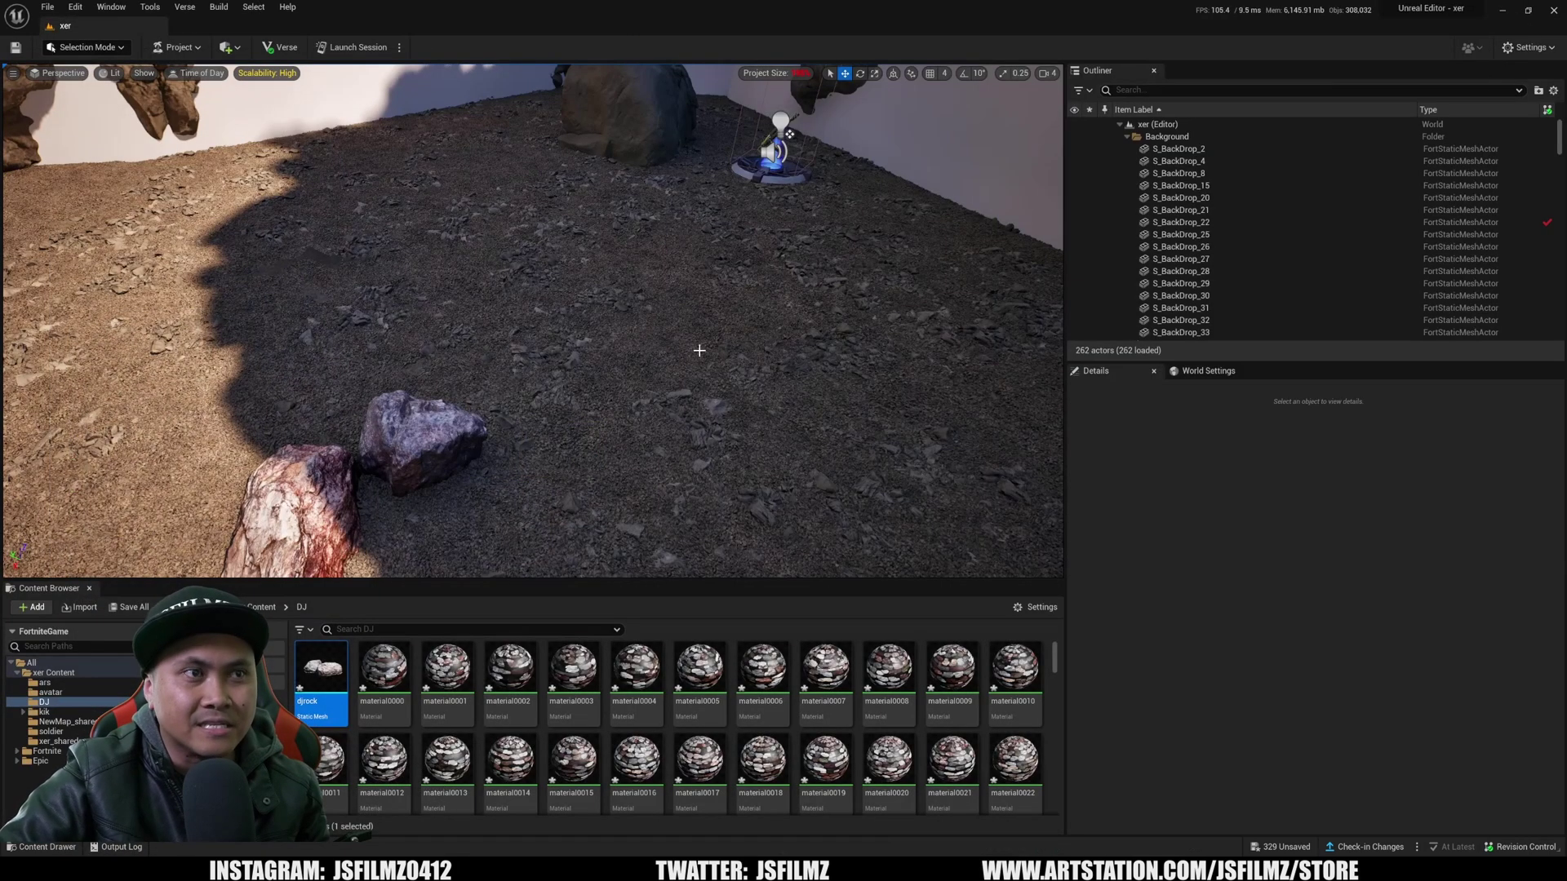
# Place the djrock mesh on the level's rocky ground at about X 250, Y 184, Z 417 and view it from several angles.
pyautogui.moveTo(328, 671); pyautogui.dragTo(292, 406)
pyautogui.moveTo(615, 462); pyautogui.dragTo(531, 322, button='right')
pyautogui.moveTo(531, 322)
pyautogui.mouseDown()
pyautogui.moveTo(536, 294)
pyautogui.moveTo(541, 321)
pyautogui.mouseUp()
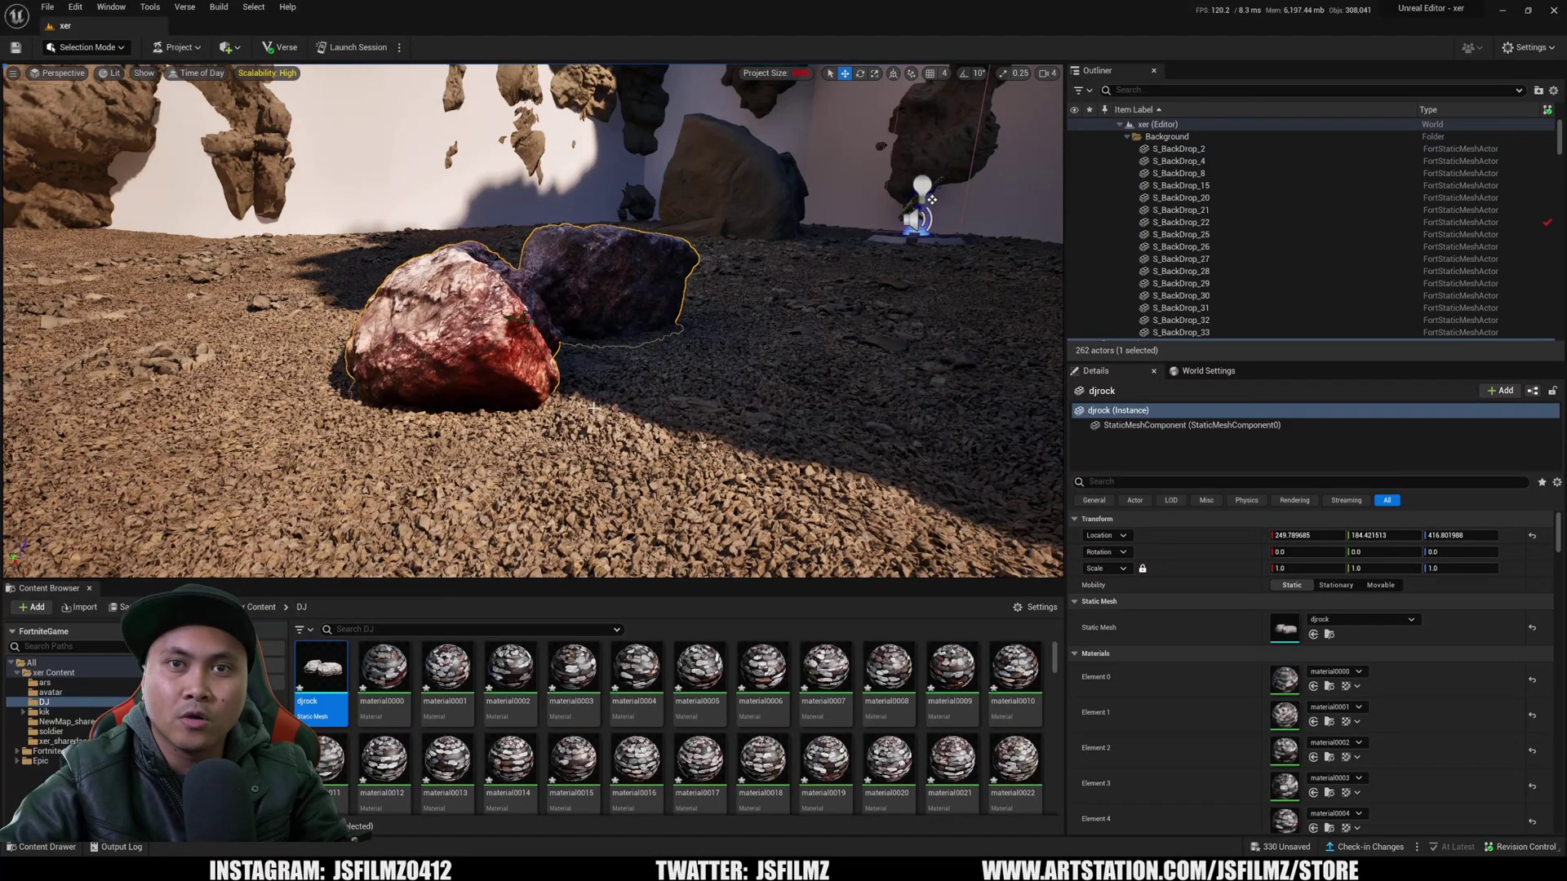
pyautogui.keyDown('alt'); pyautogui.moveTo(593, 408); pyautogui.dragTo(646, 371); pyautogui.keyUp('alt')
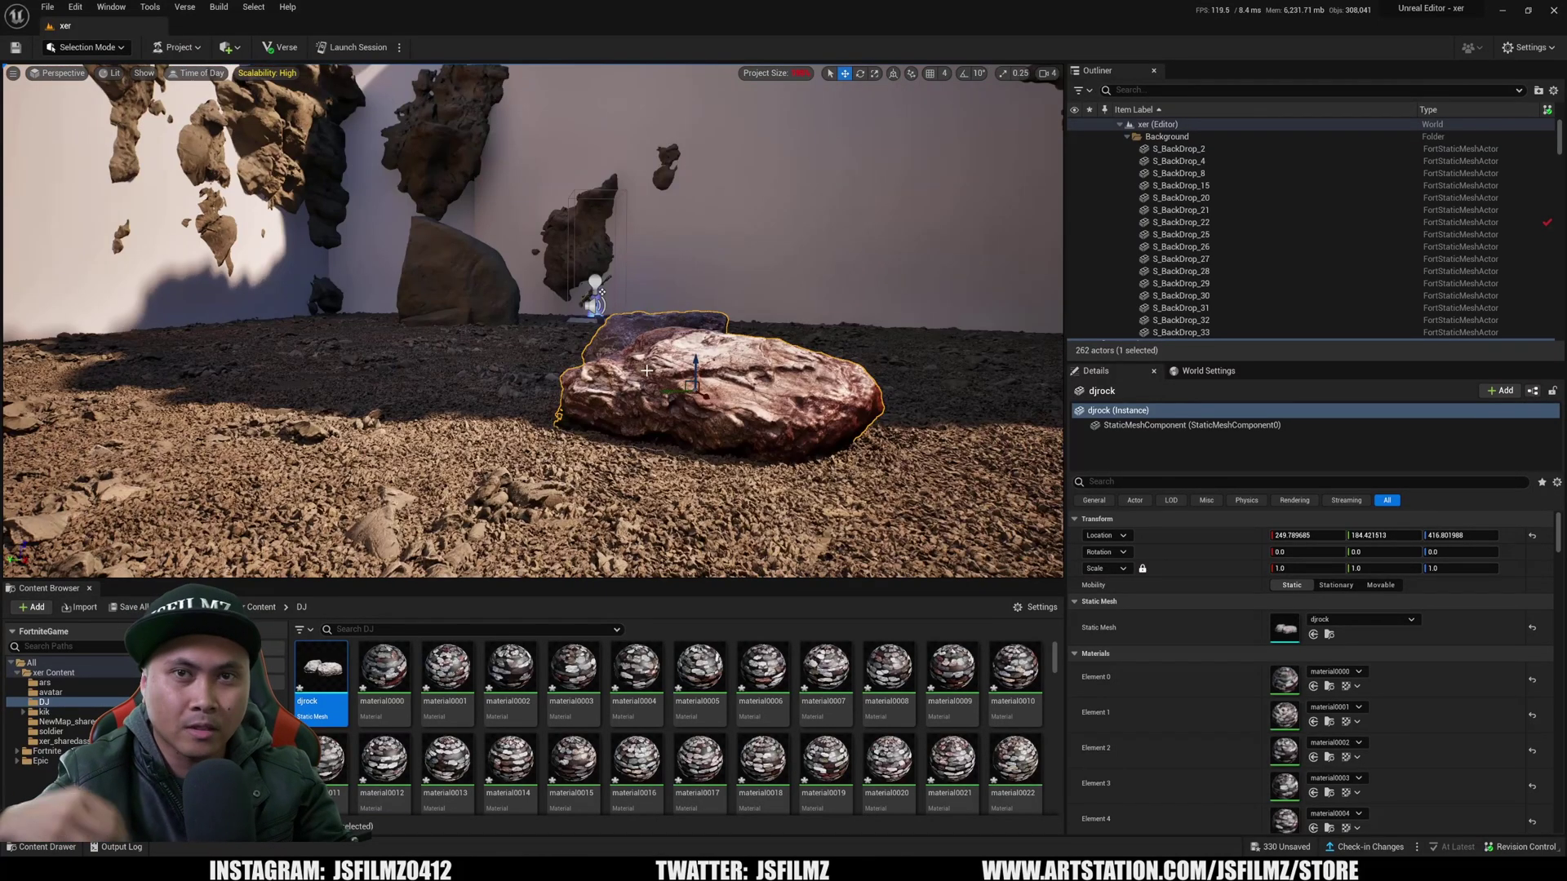